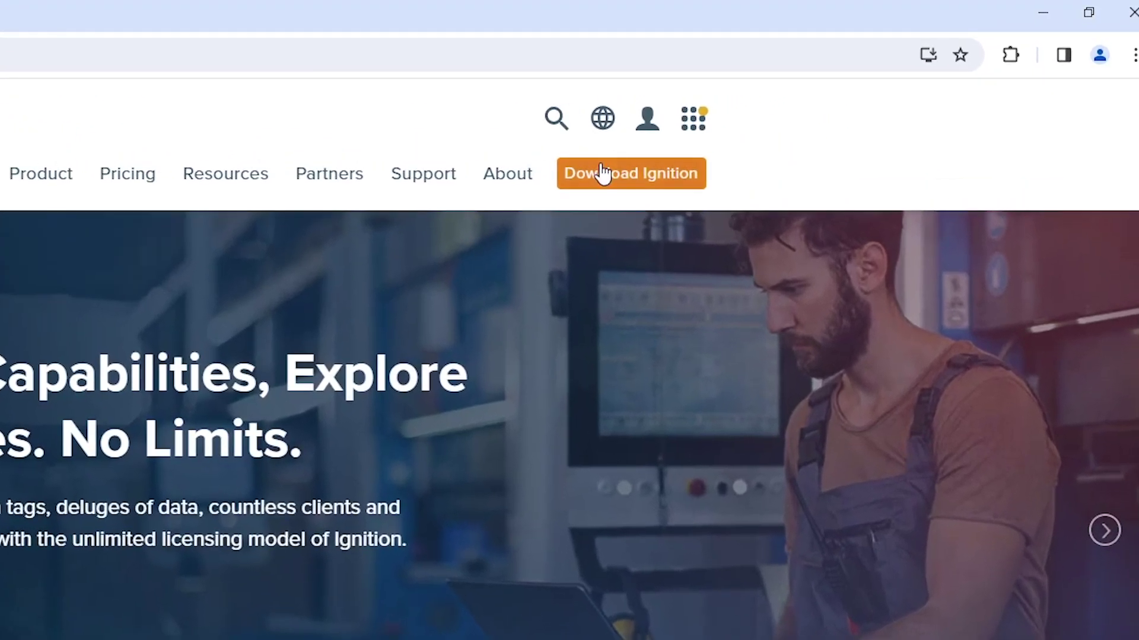
- Go to the Download Ignition page from the Inductive Automation website's top navigation
left_click(601, 173)
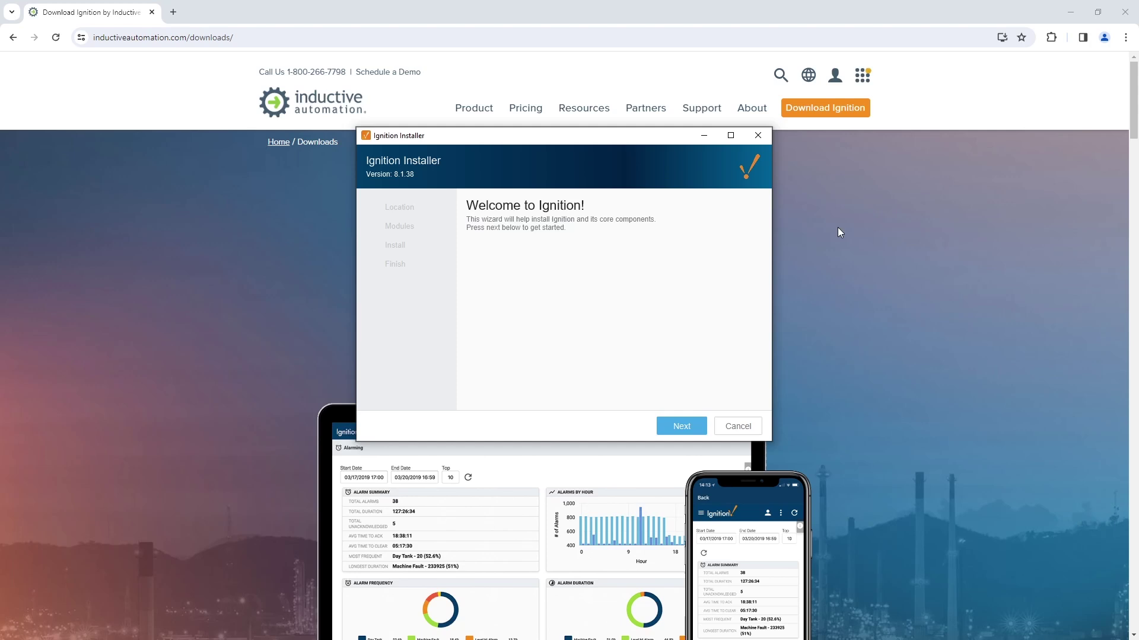
- Install Ignition 8.1.38 with typical modules in the default location, then start the gateway
left_click(681, 426)
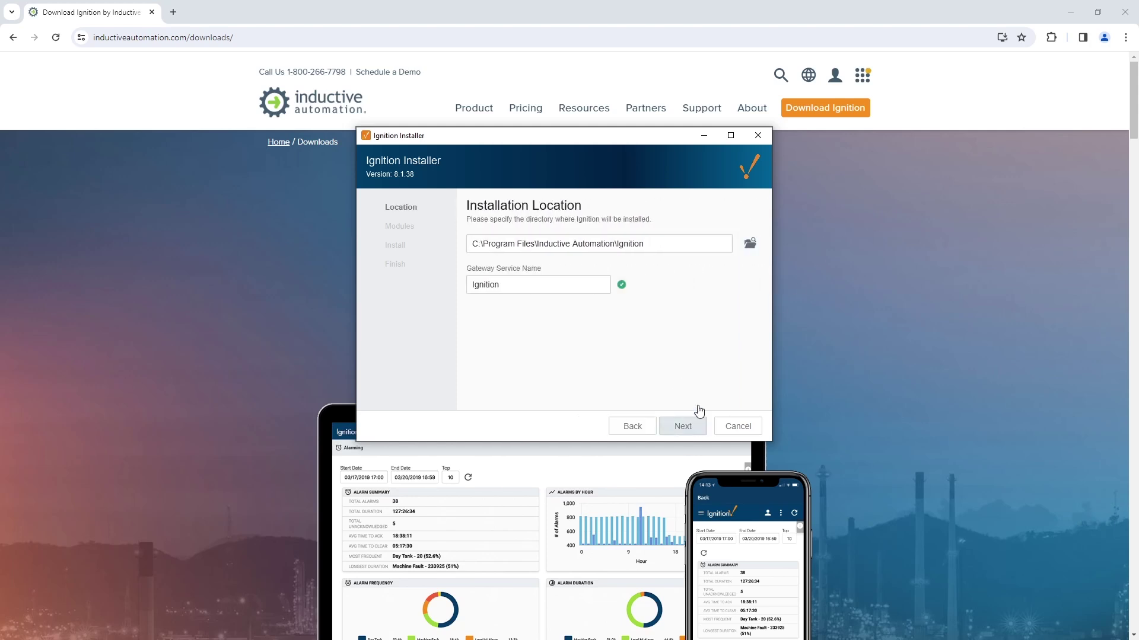
left_click(699, 410)
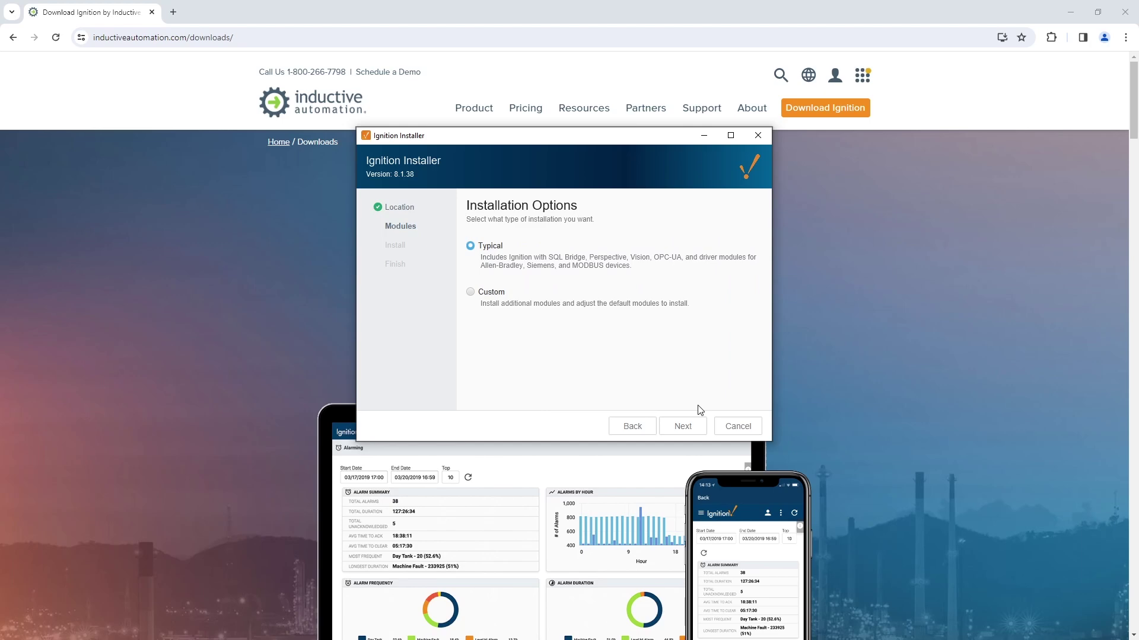
left_click(690, 426)
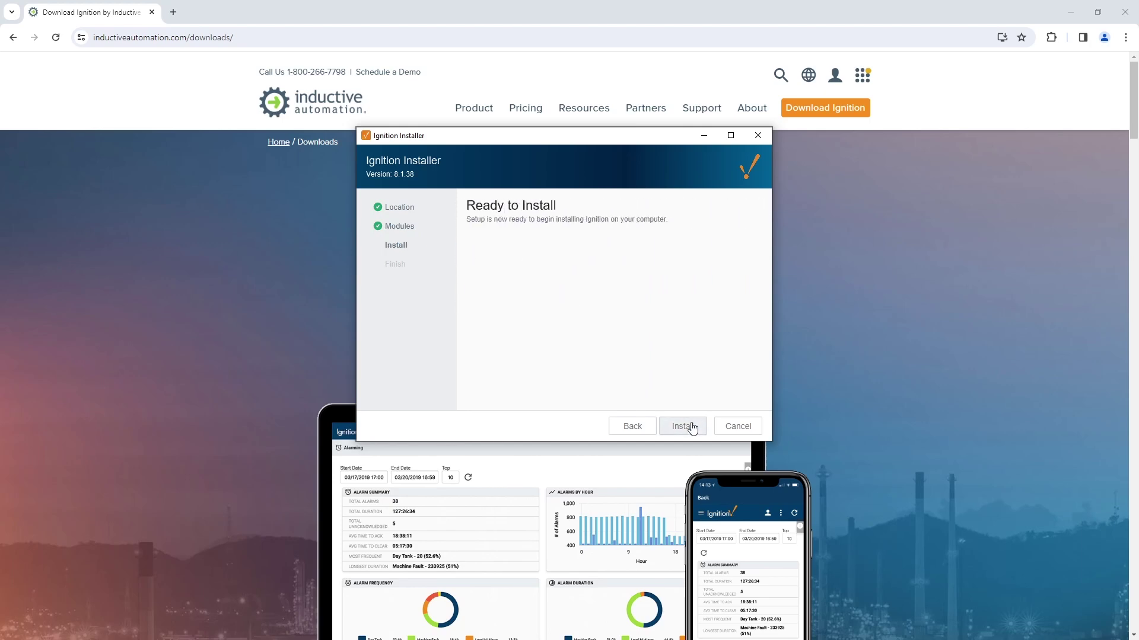
left_click(691, 428)
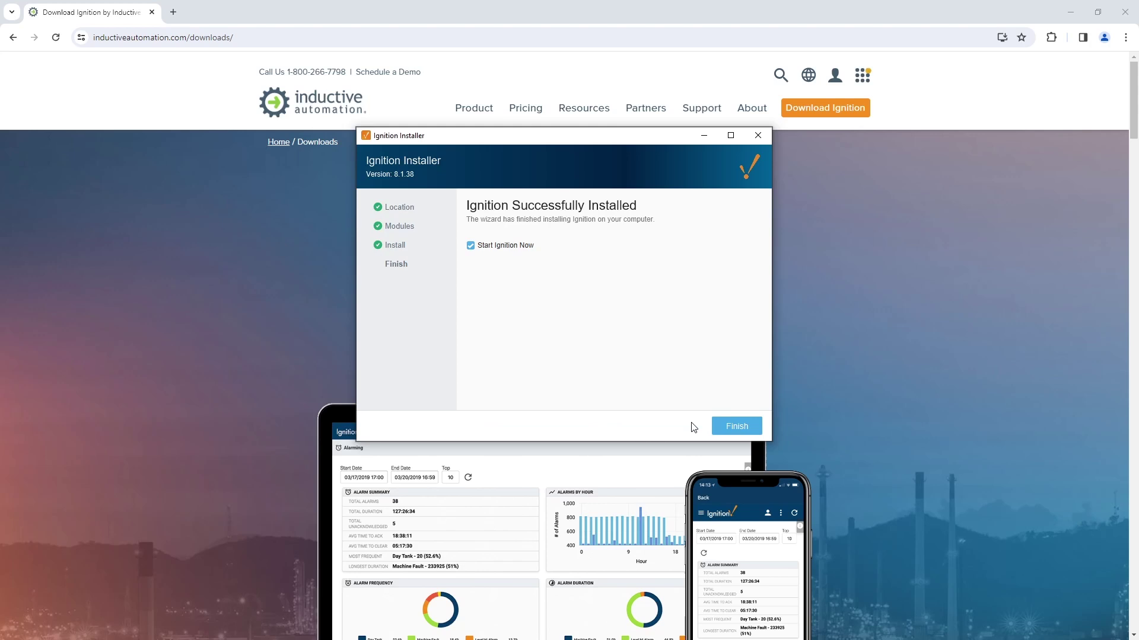
left_click(721, 426)
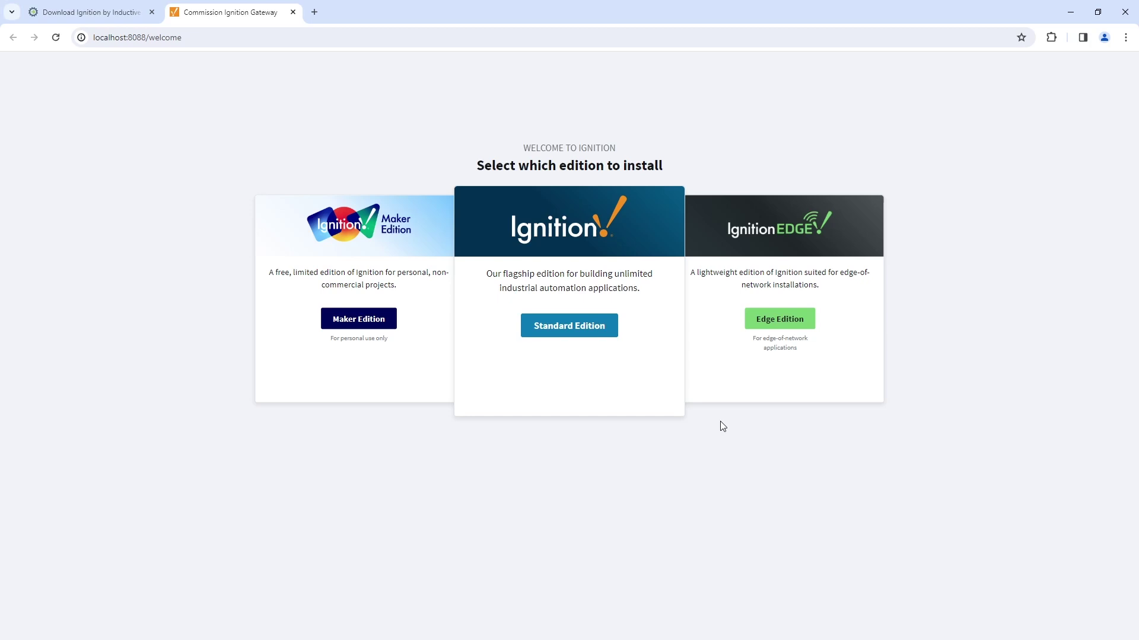
- Choose the Standard Edition and agree to the licence terms
left_click(564, 329)
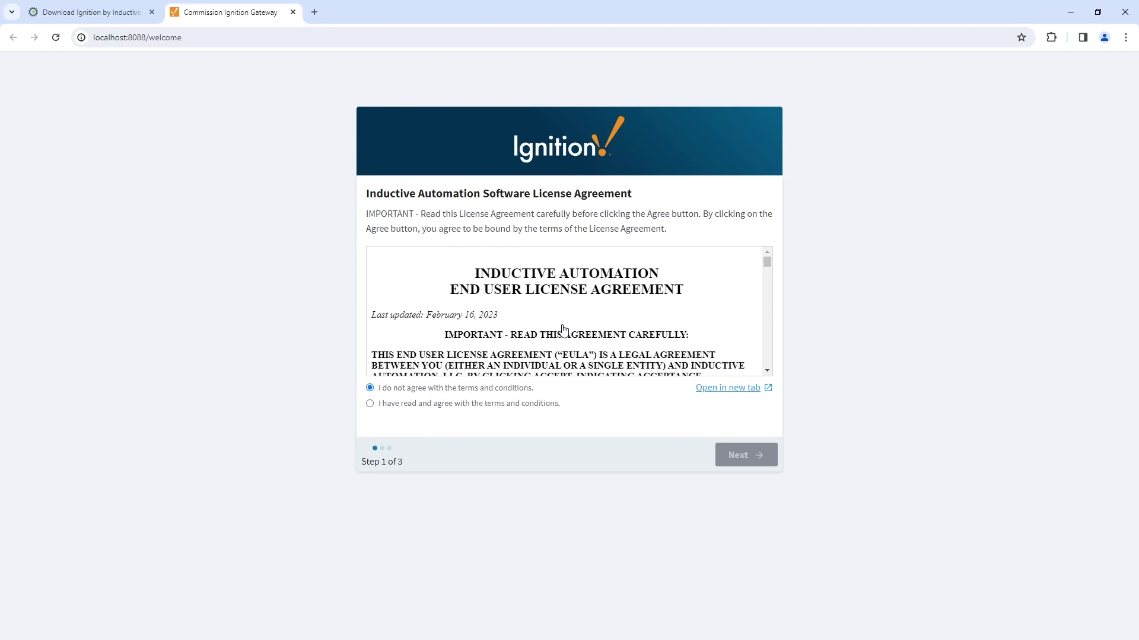
left_click(544, 408)
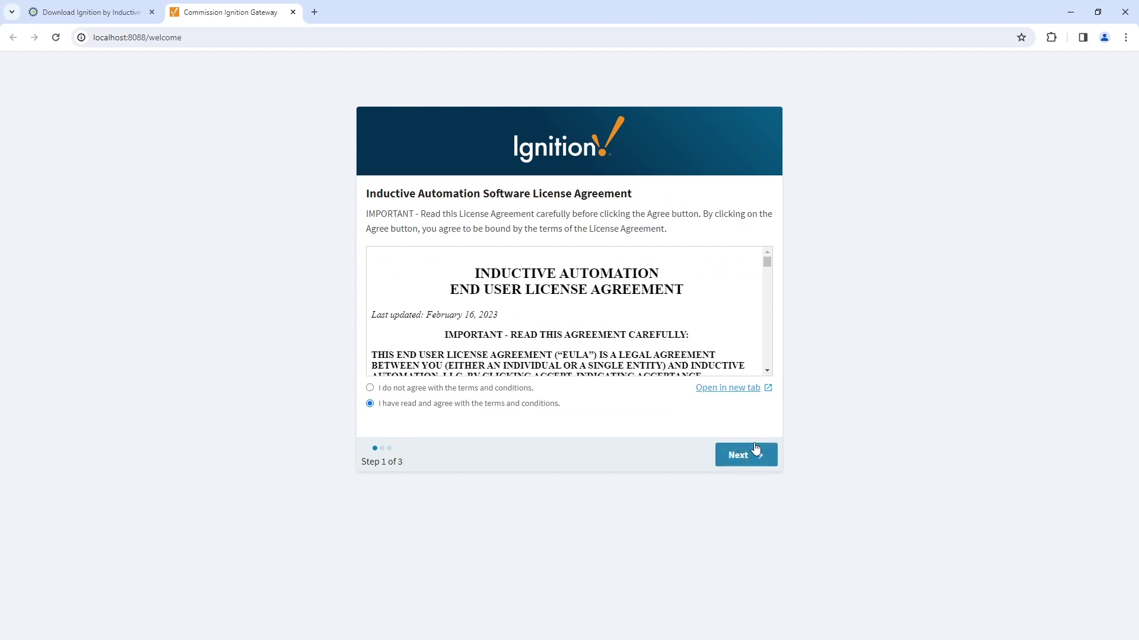
left_click(744, 455)
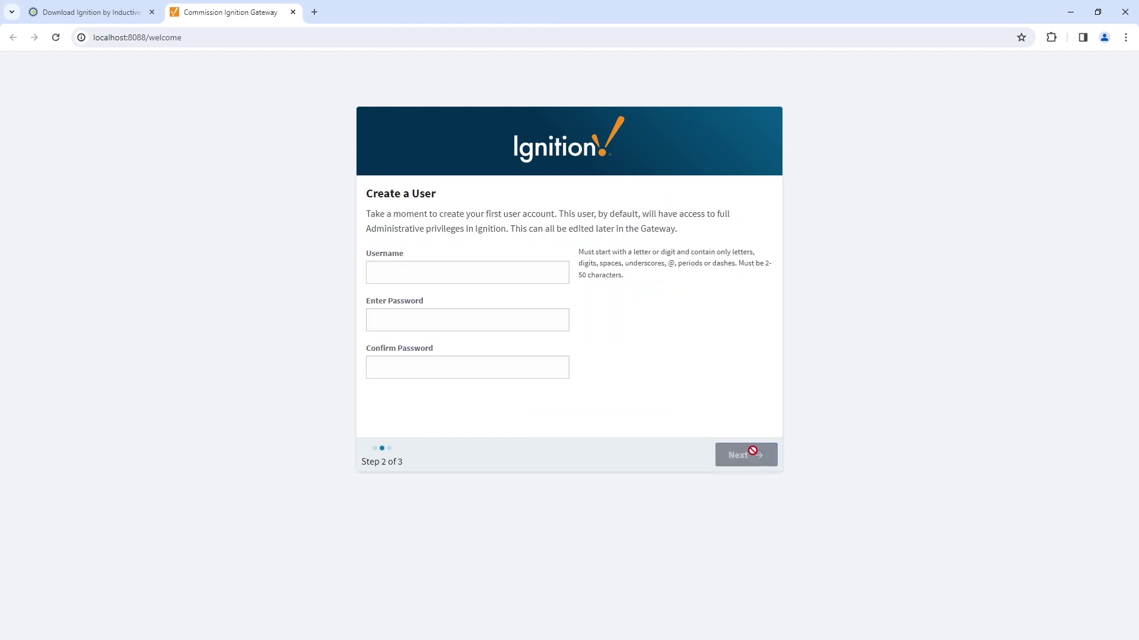
- Create the administrator username and password, then finish setup with default ports
left_click(568, 281)
type("admin")
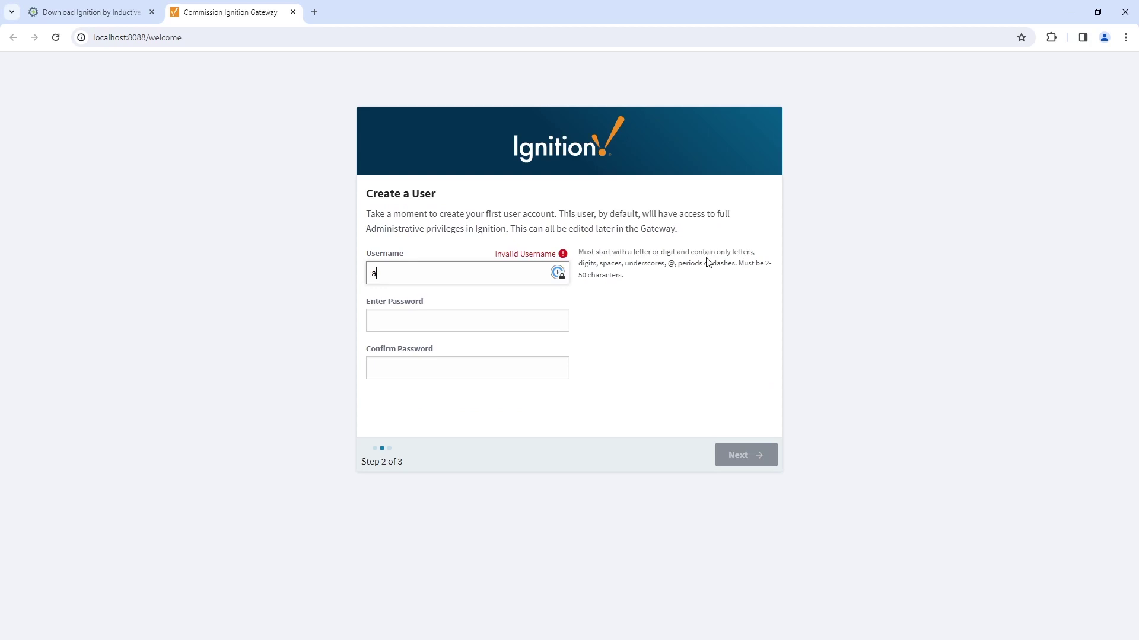
key("Tab")
type("password")
key("Tab")
type("password")
key("Return")
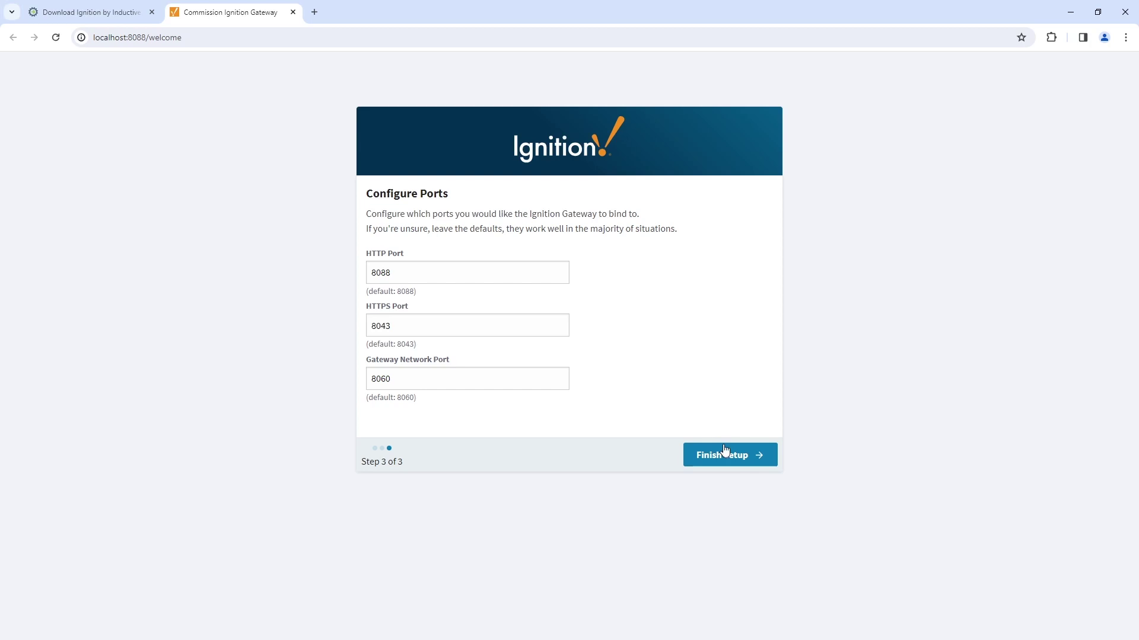
left_click(727, 453)
- Start the gateway and decline Quick Start to begin from scratch
left_click(584, 332)
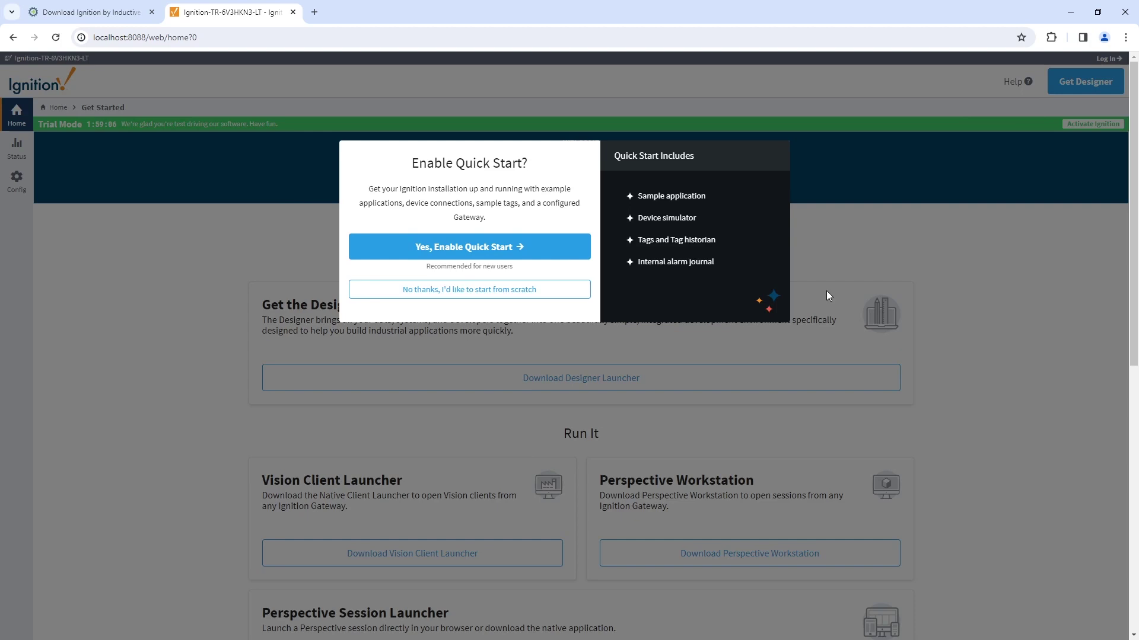
left_click(511, 289)
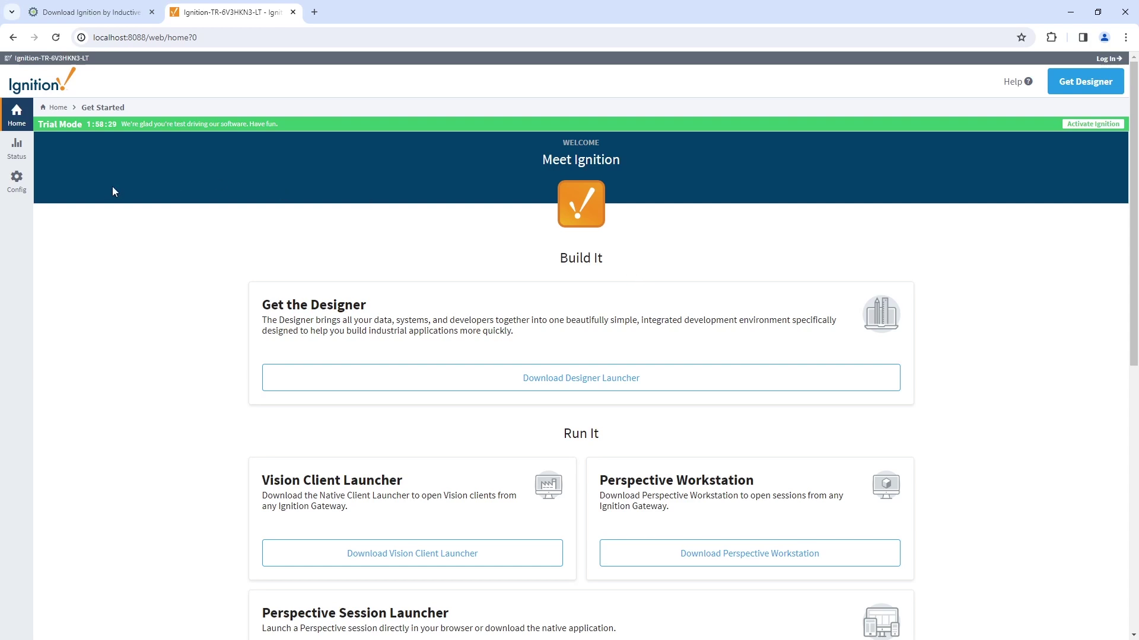
- Log in to the gateway Config section with the administrator credentials
left_click(28, 190)
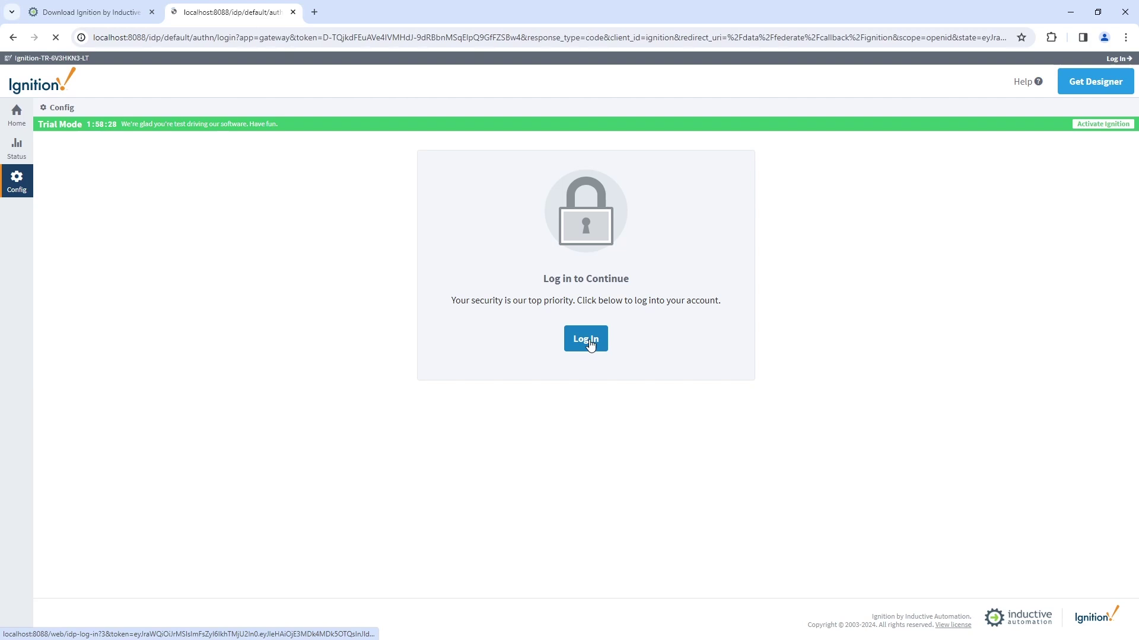
left_click(588, 337)
type("admin")
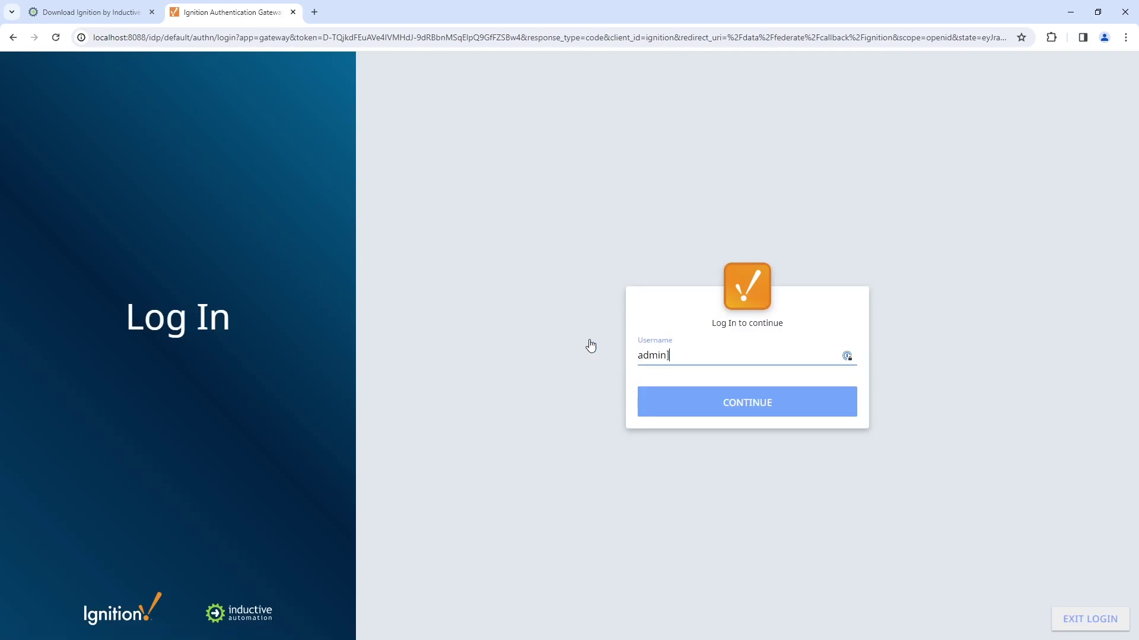
key("Return")
type("password")
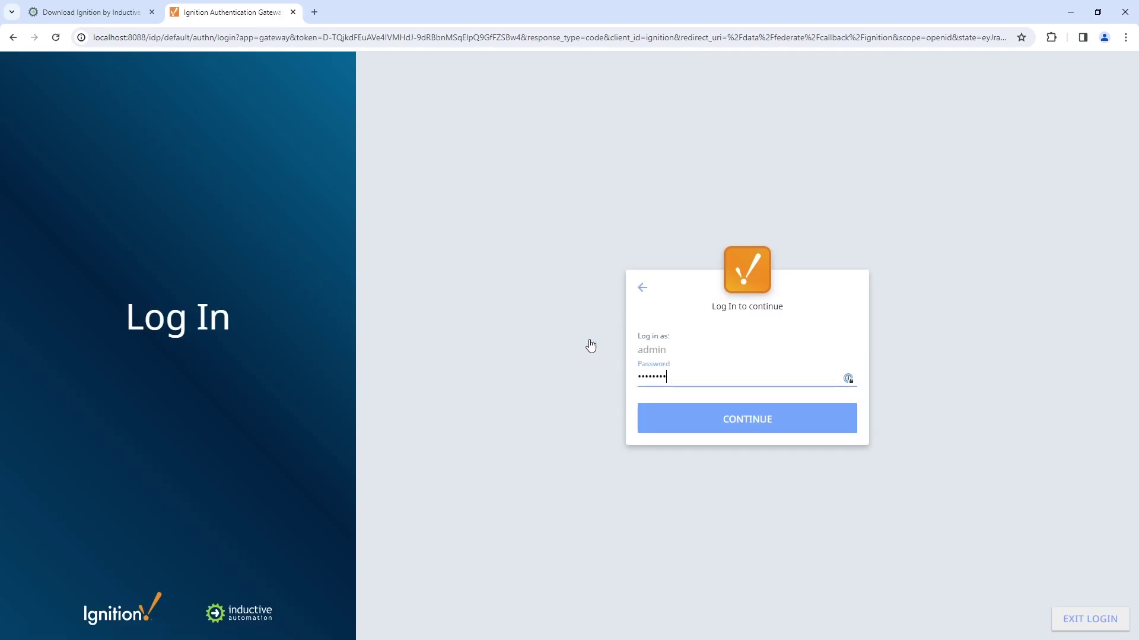
key("Return")
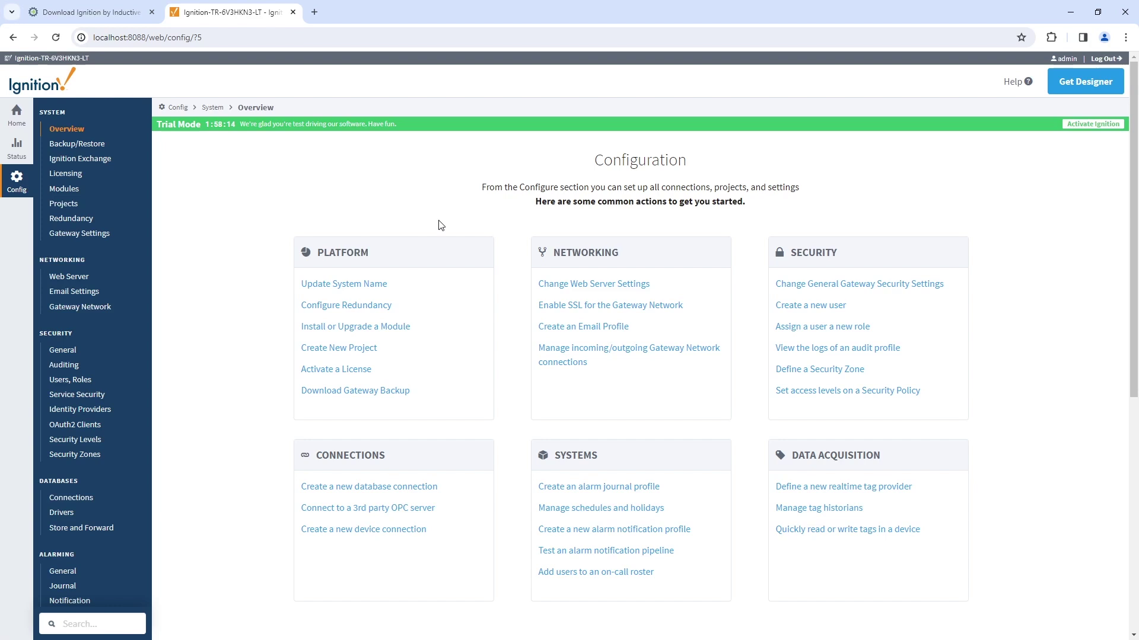
- Start a new database connection using the Microsoft SQLServer driver
left_click(101, 500)
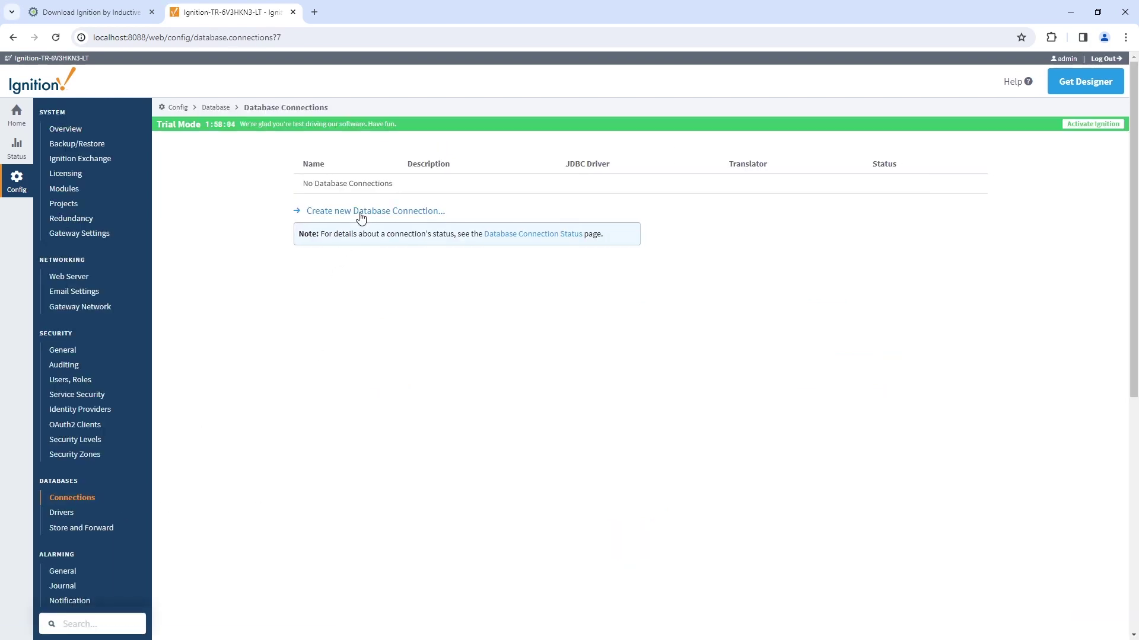
left_click(360, 212)
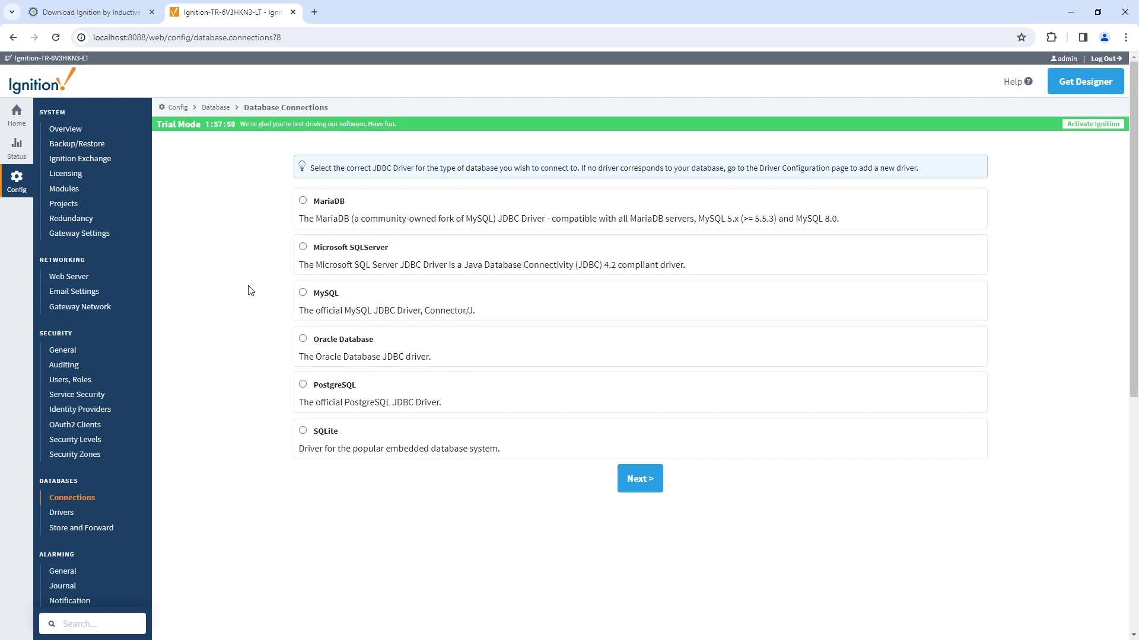
left_click(376, 246)
left_click(640, 478)
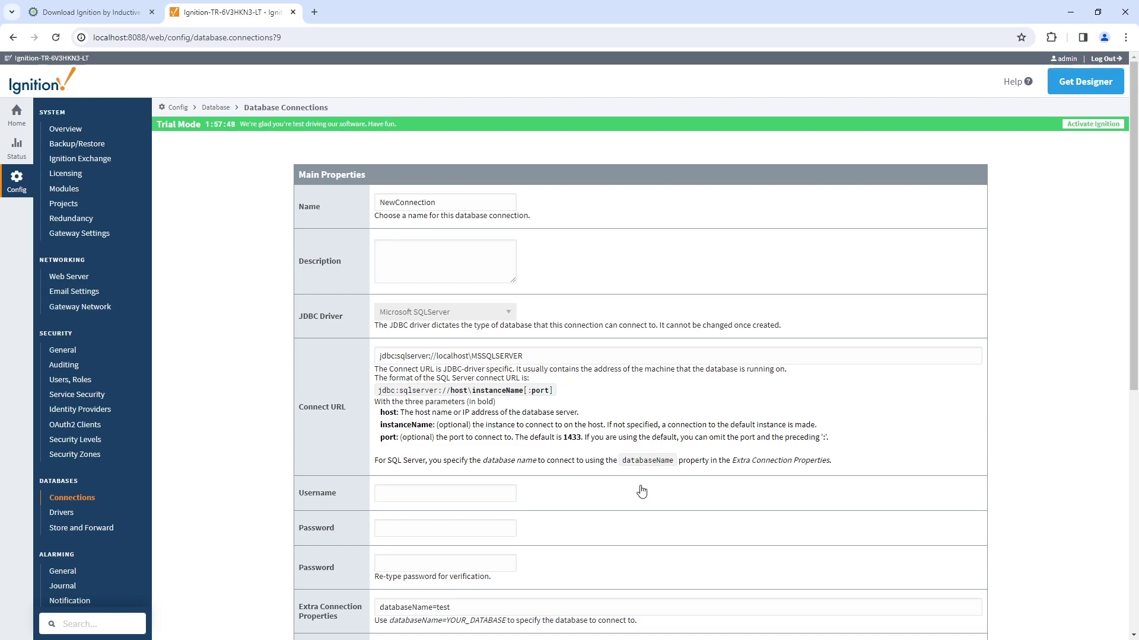
- Name the connection 'SQLServer' and point its connect URL at the SQLEXPRESS instance
left_click(451, 200)
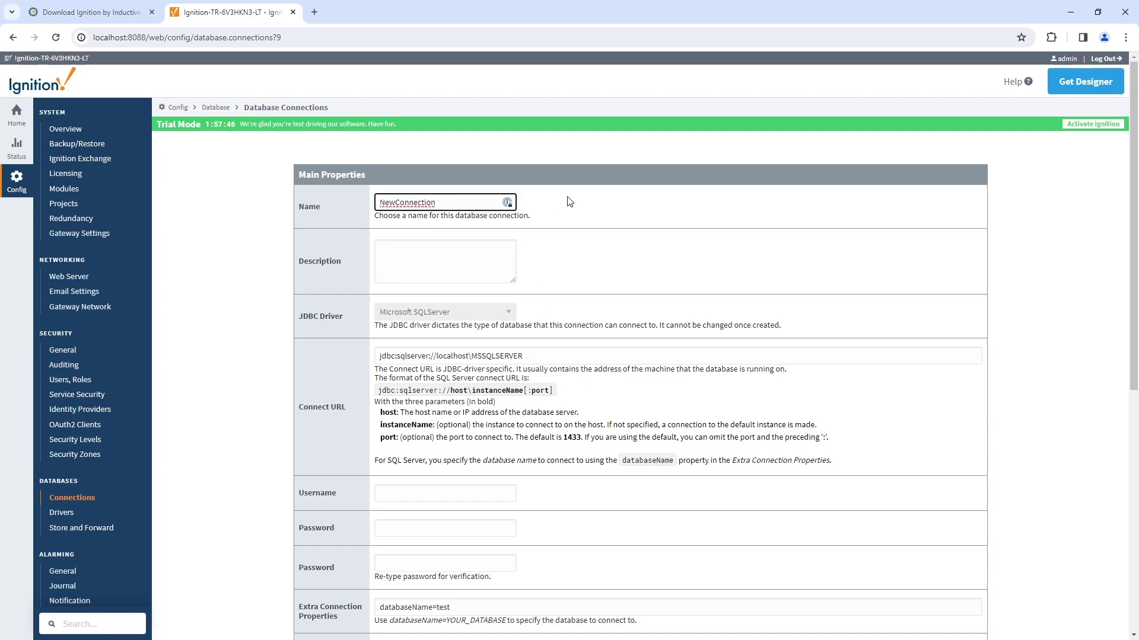
key("ctrl+a")
type("SQLServer")
left_click(477, 355)
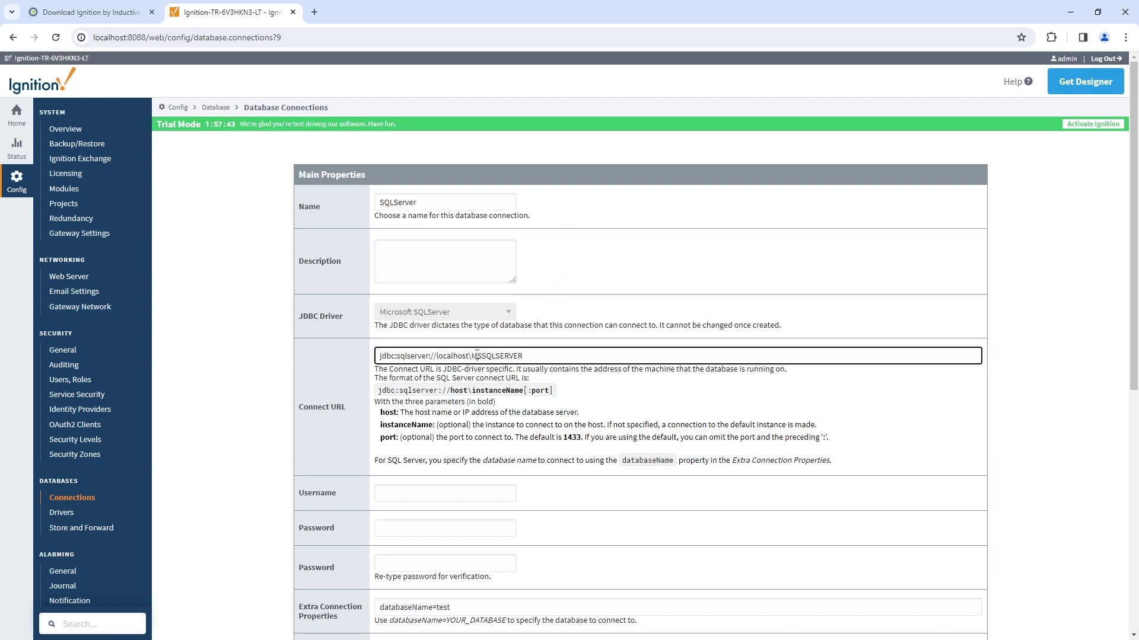
double_click(543, 353)
type("SQLEXPRESS")
- Enter username 'sa' and the database password, then create the connection
left_click(437, 494)
type("sa")
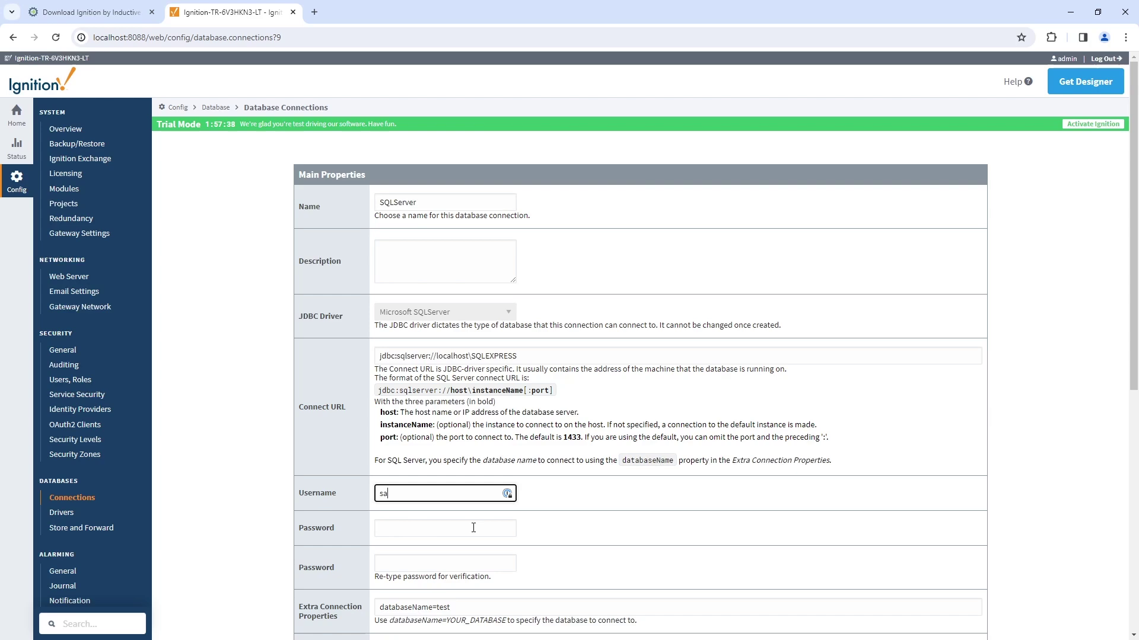
left_click(473, 529)
key("ctrl+v")
left_click(414, 560)
key("ctrl+v")
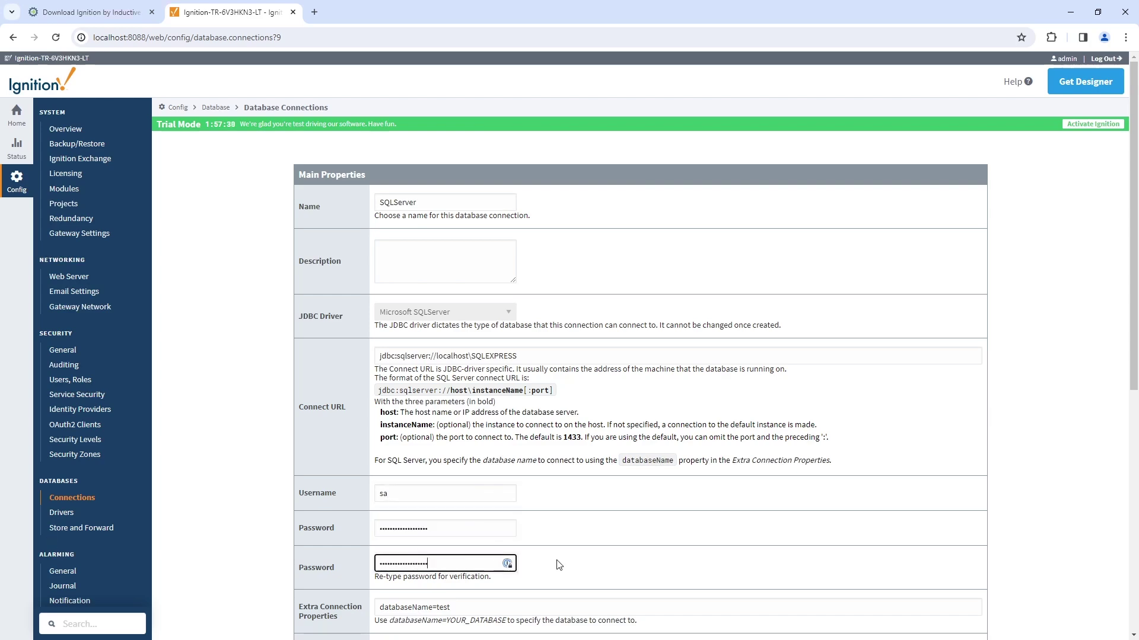
scroll(413, 560, "down", 7)
left_click(640, 578)
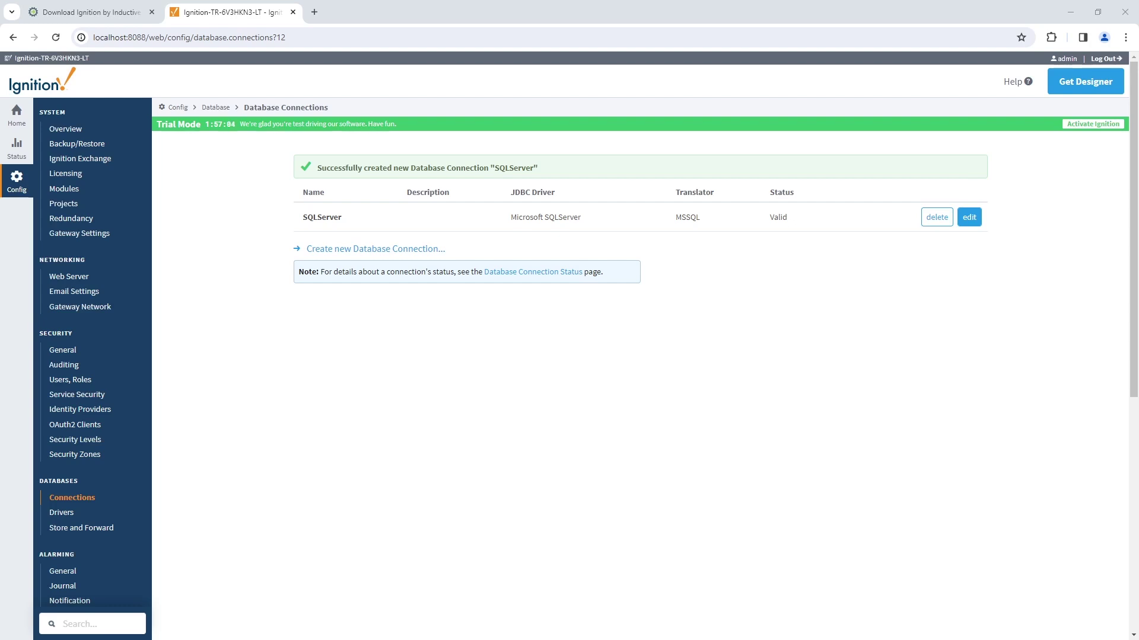
- Create a Programmable Device Simulator device named 'GenSim'
scroll(246, 348, "down", 7)
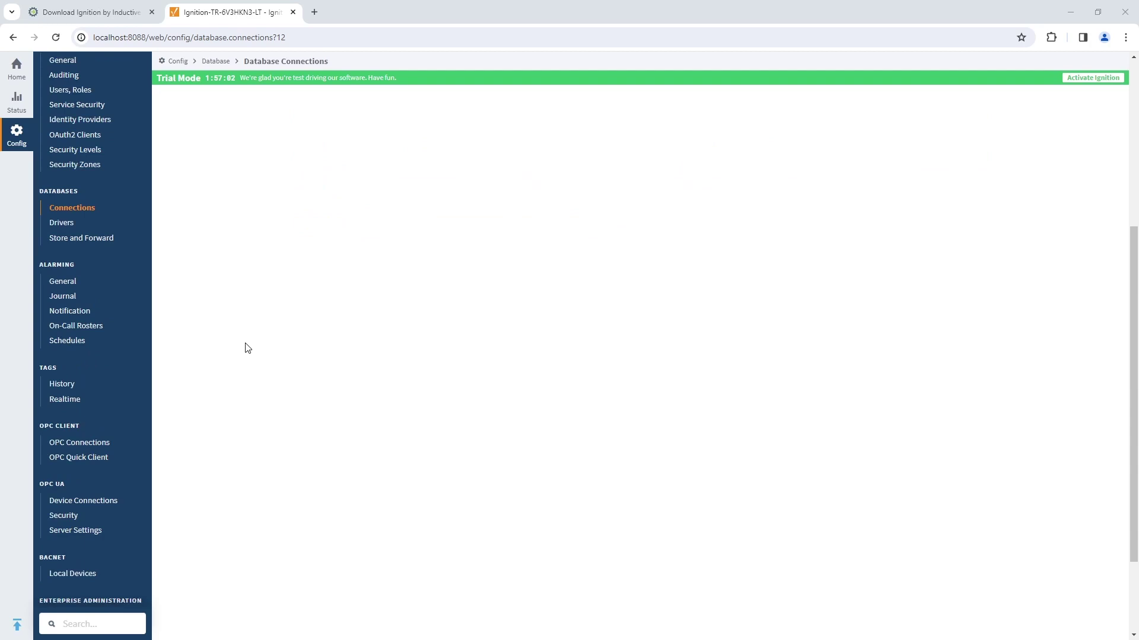
left_click(137, 384)
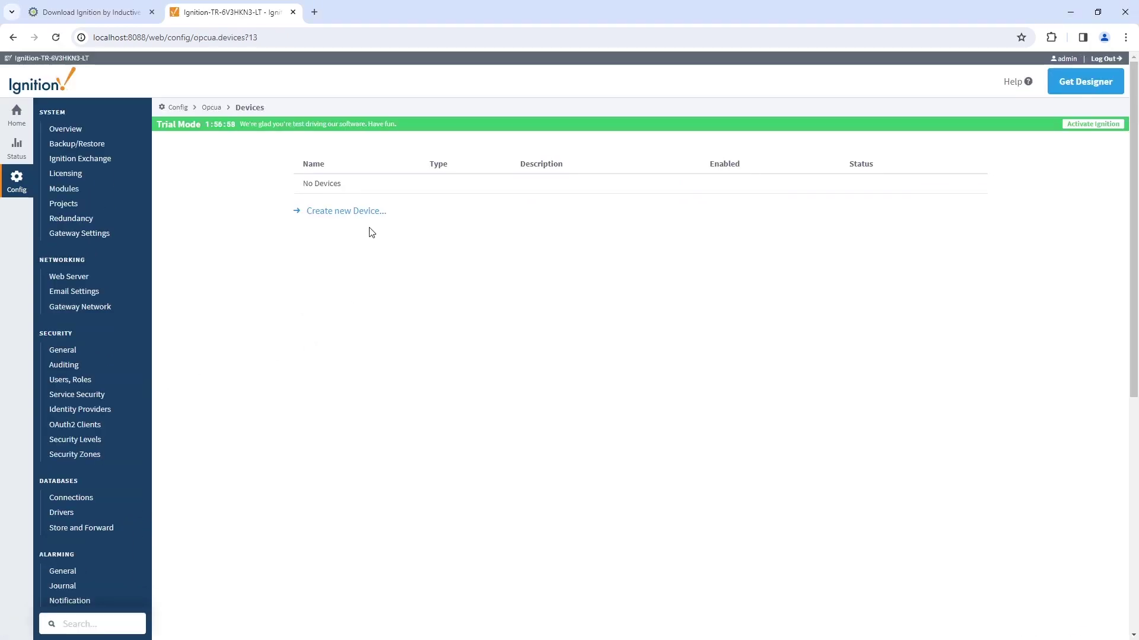
left_click(367, 212)
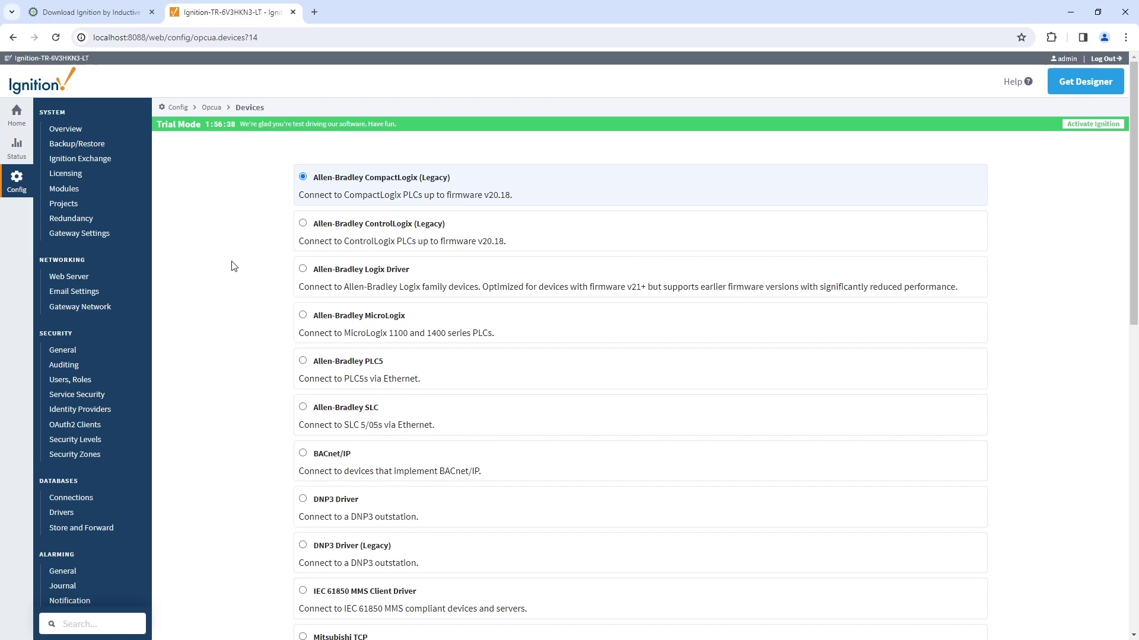
scroll(233, 266, "down", 12)
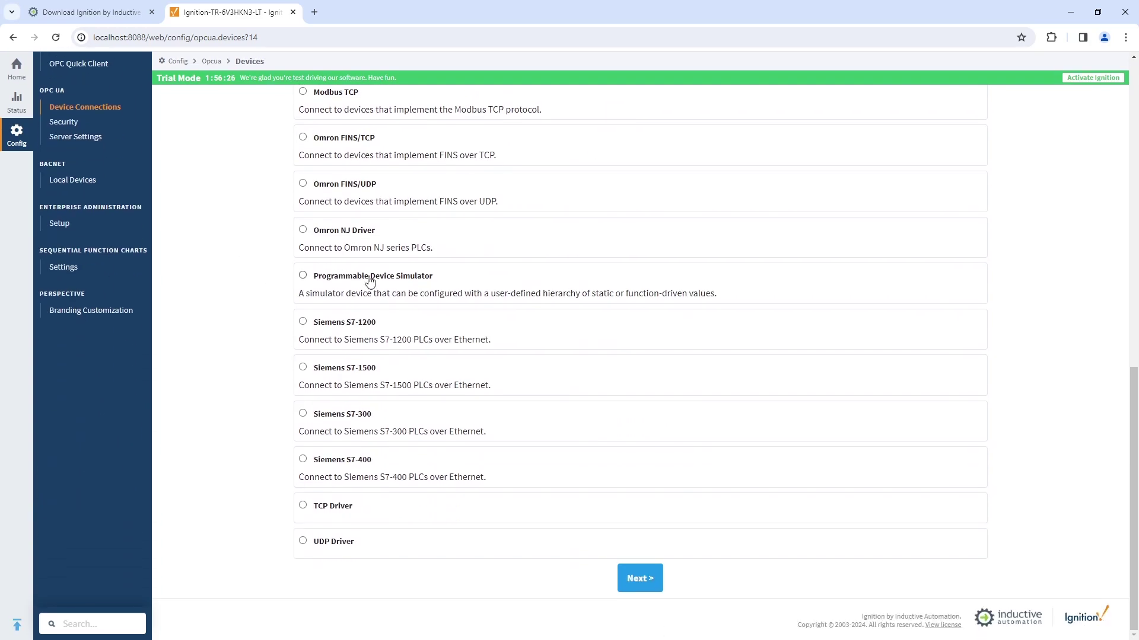
left_click(371, 277)
left_click(632, 585)
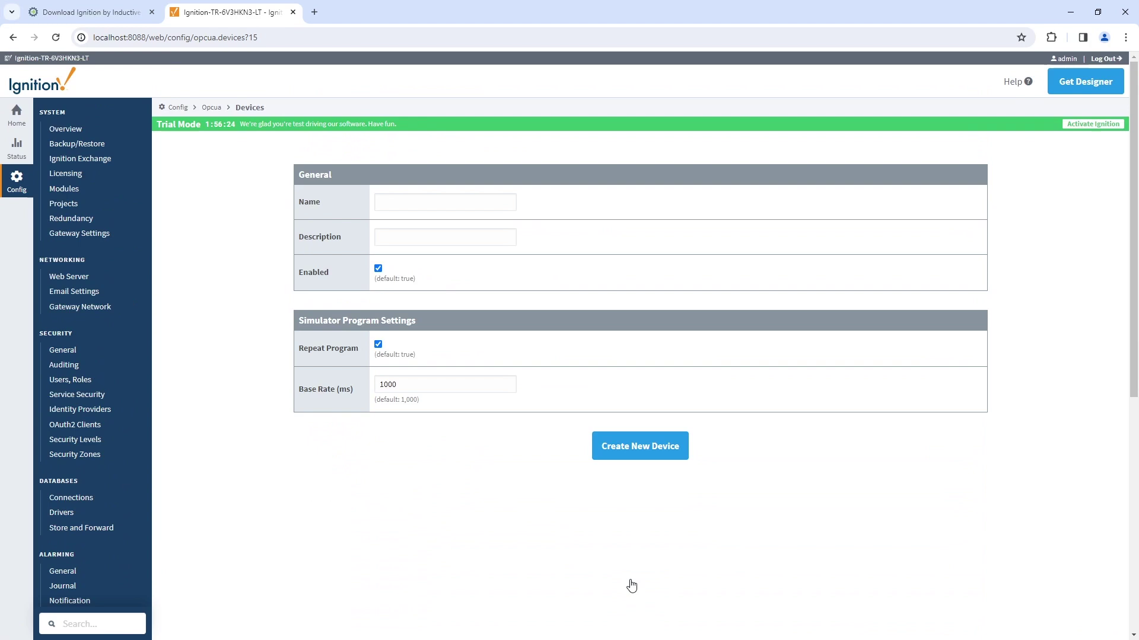
left_click(418, 203)
type("GenSim")
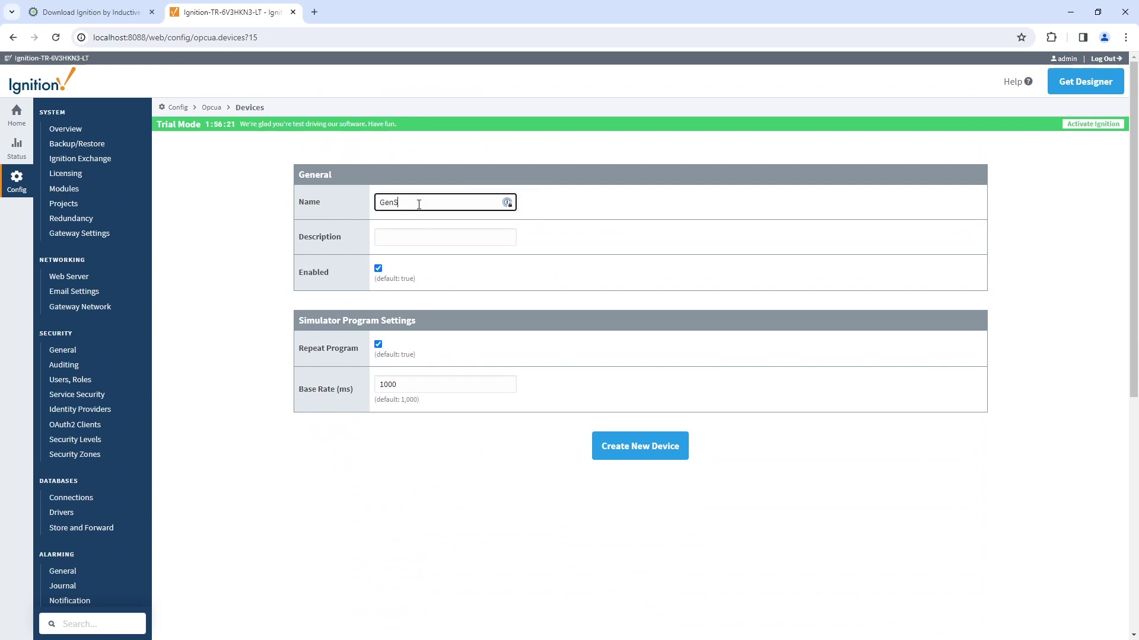
left_click(651, 451)
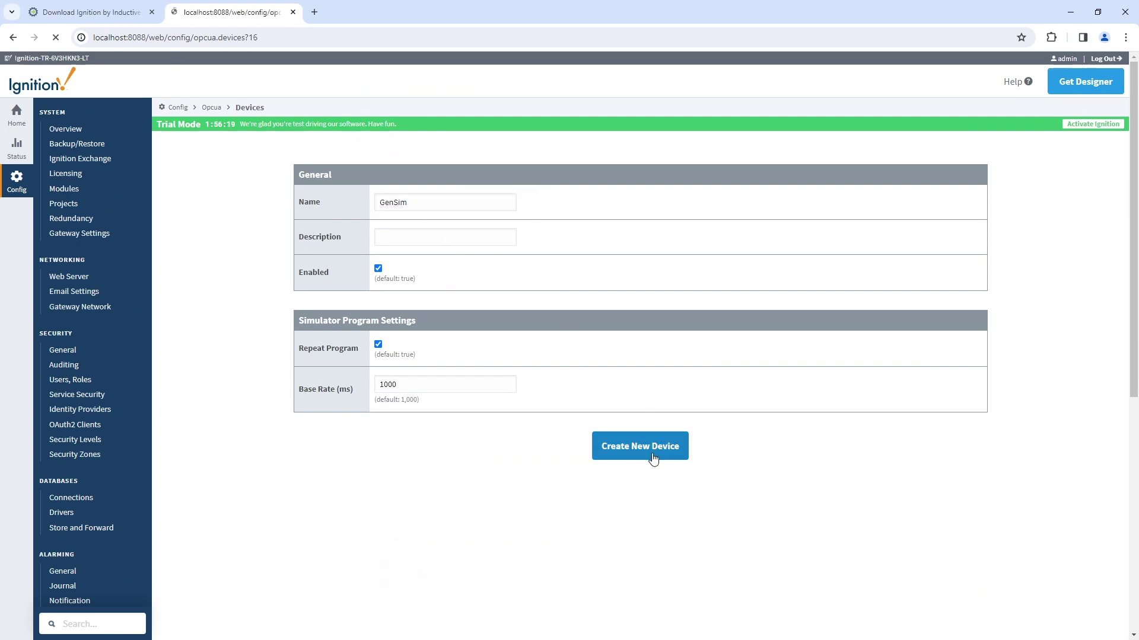
- Load the Generic Program into GenSim's program editor and save it
left_click(936, 218)
left_click(940, 243)
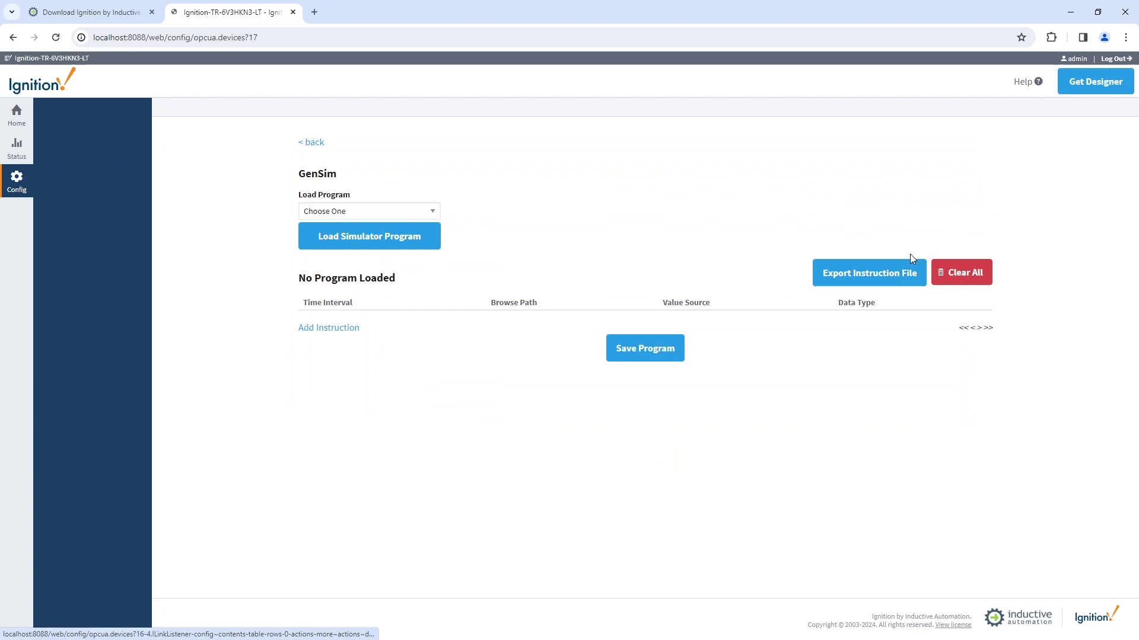
left_click(380, 226)
left_click(404, 263)
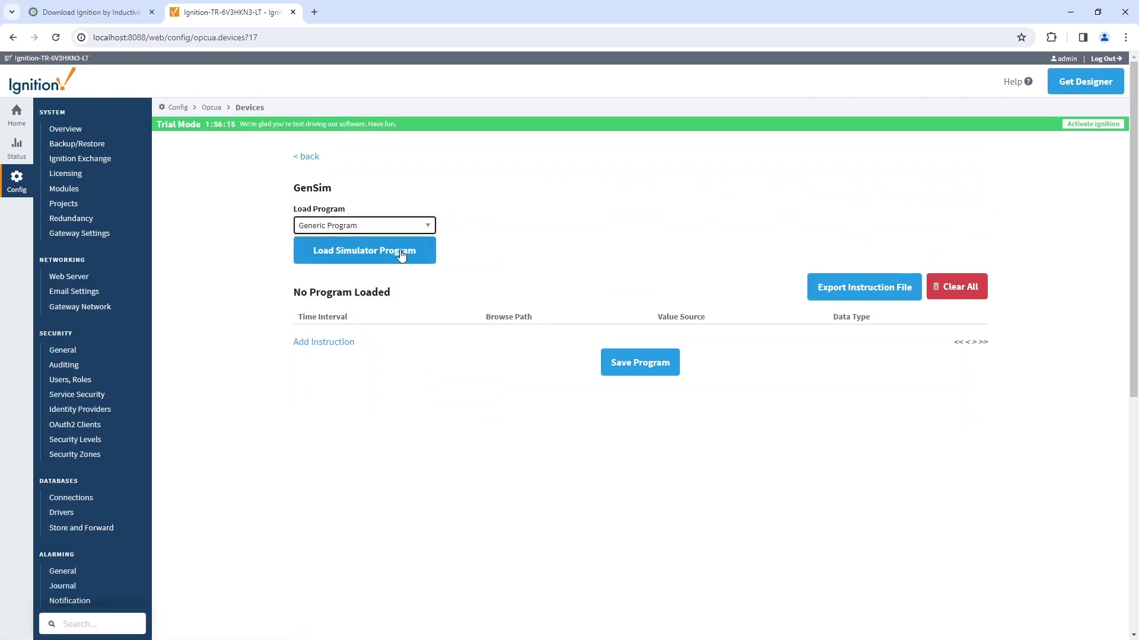
left_click(407, 247)
scroll(611, 436, "down", 9)
left_click(636, 578)
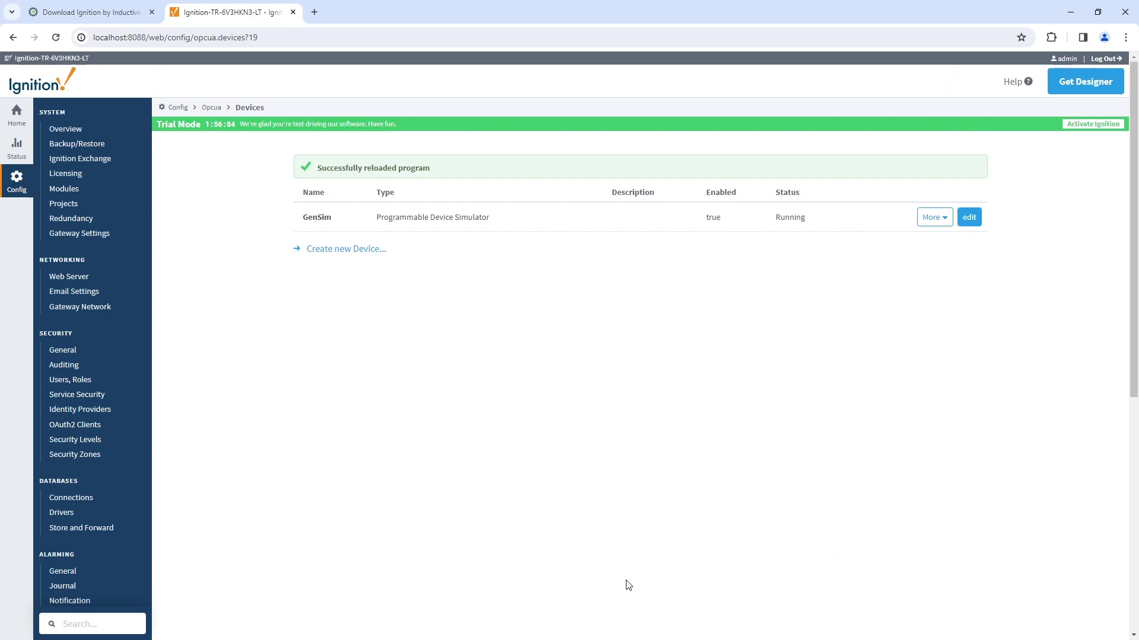
scroll(273, 425, "down", 7)
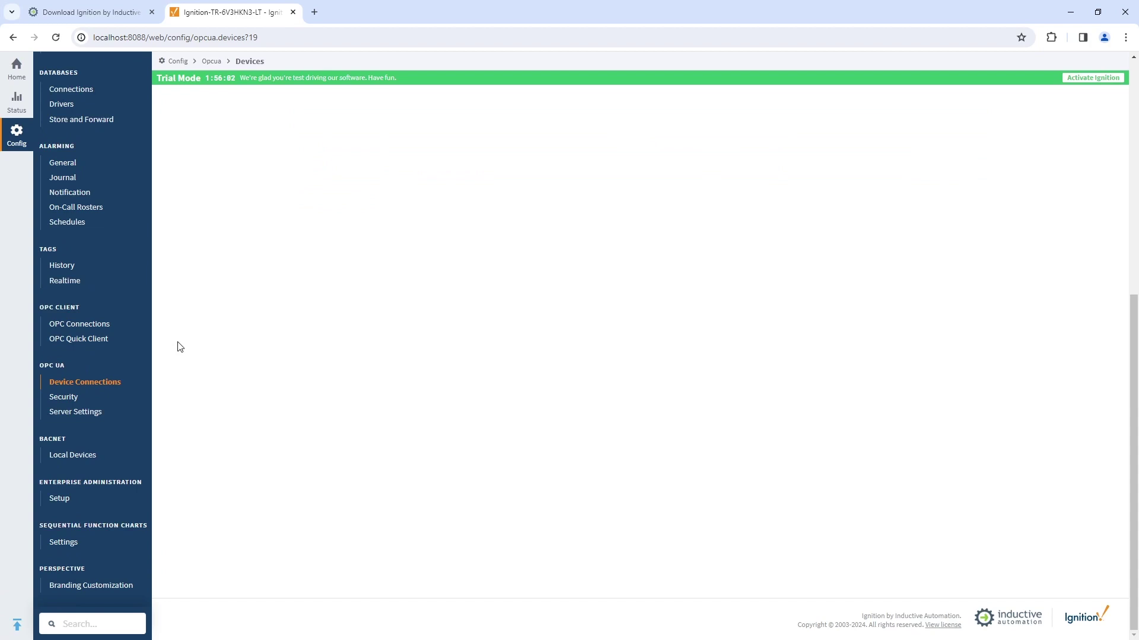
- Subscribe to GenSim's Random > RandomDouble1 tag in OPC Quick Client, then choose Get Designer
left_click(116, 340)
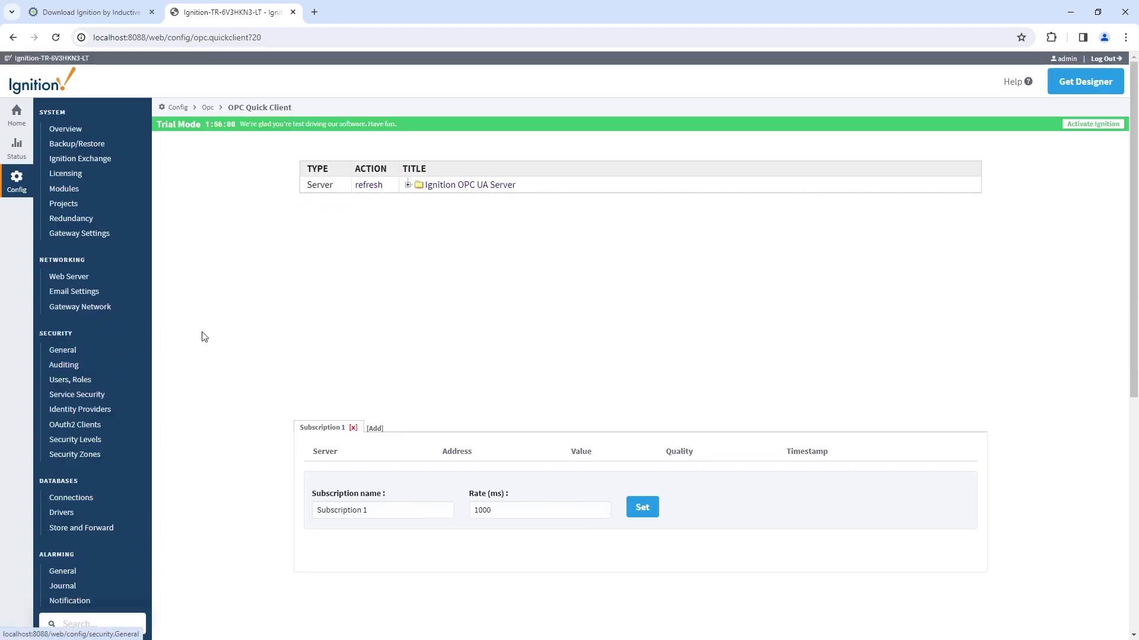
left_click(407, 185)
left_click(418, 200)
left_click(430, 217)
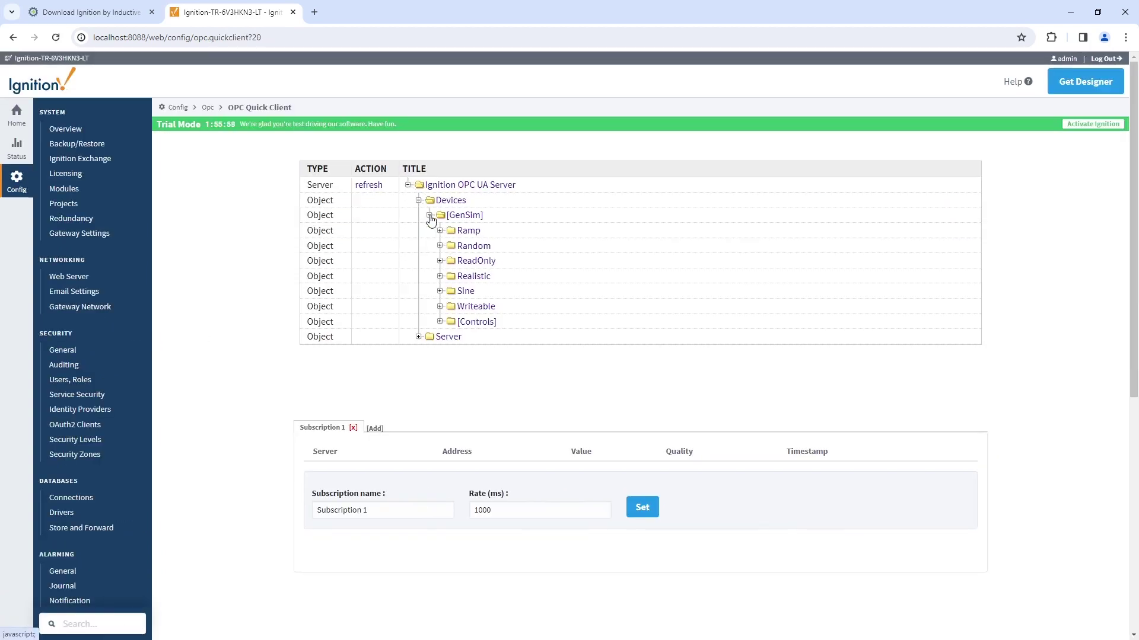
left_click(440, 246)
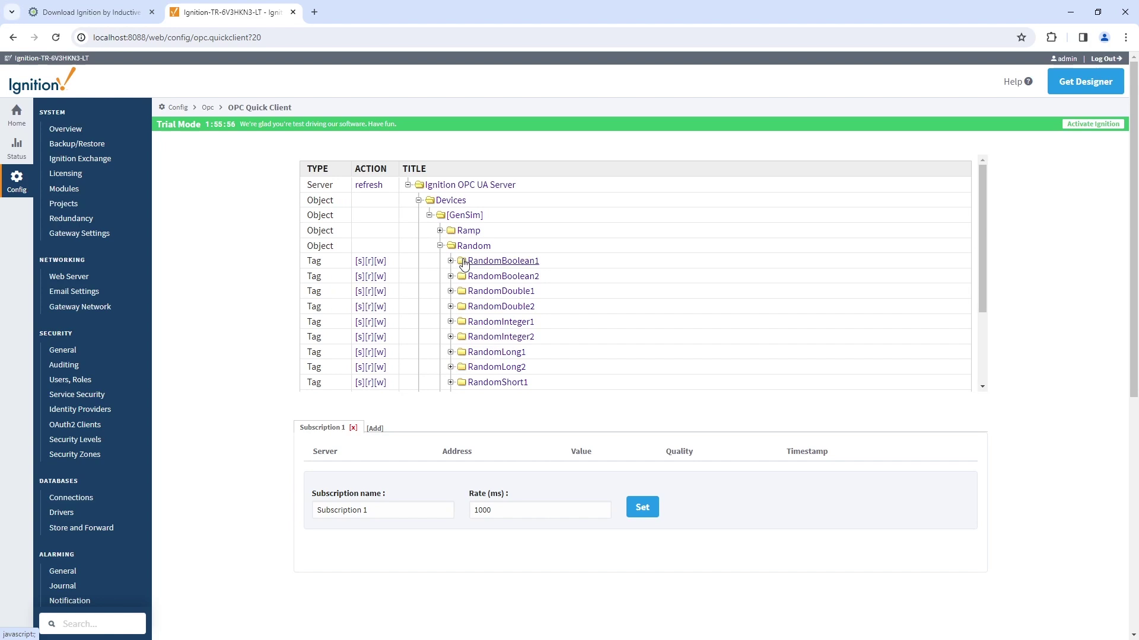
left_click(364, 295)
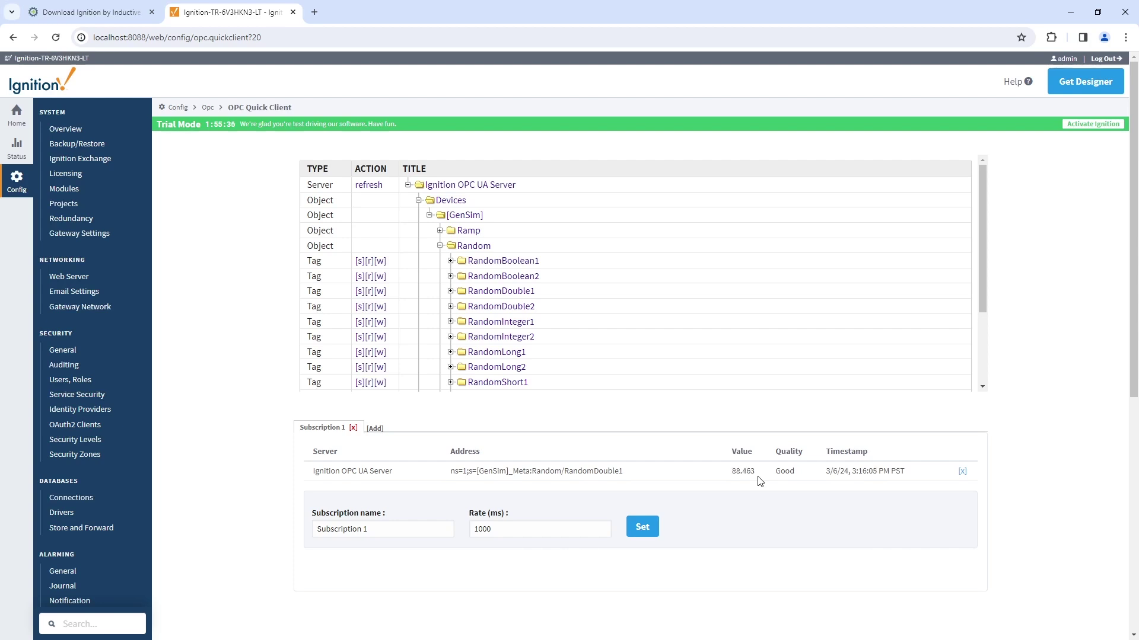
left_click(1067, 83)
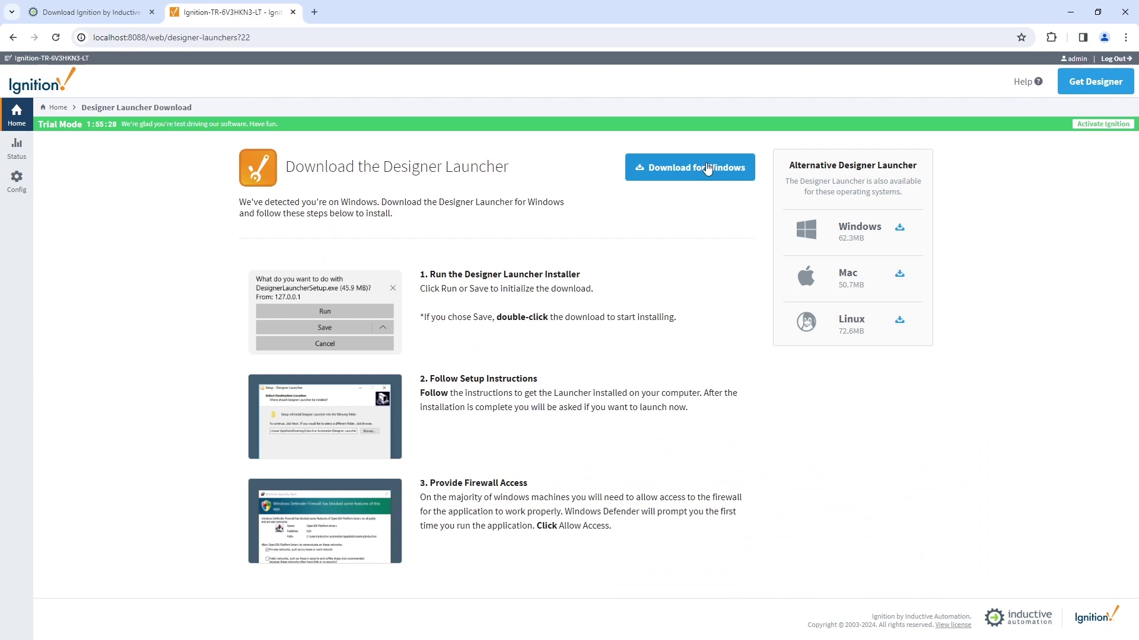
- Download the Windows Designer Launcher and run designerlauncher.exe
left_click(728, 167)
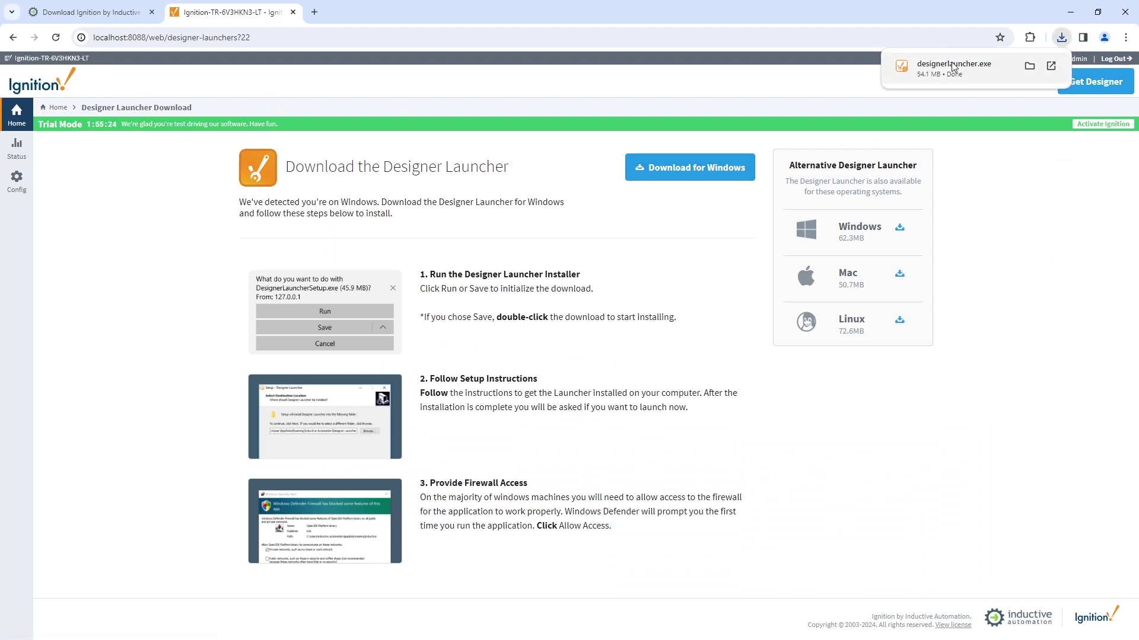
left_click(952, 67)
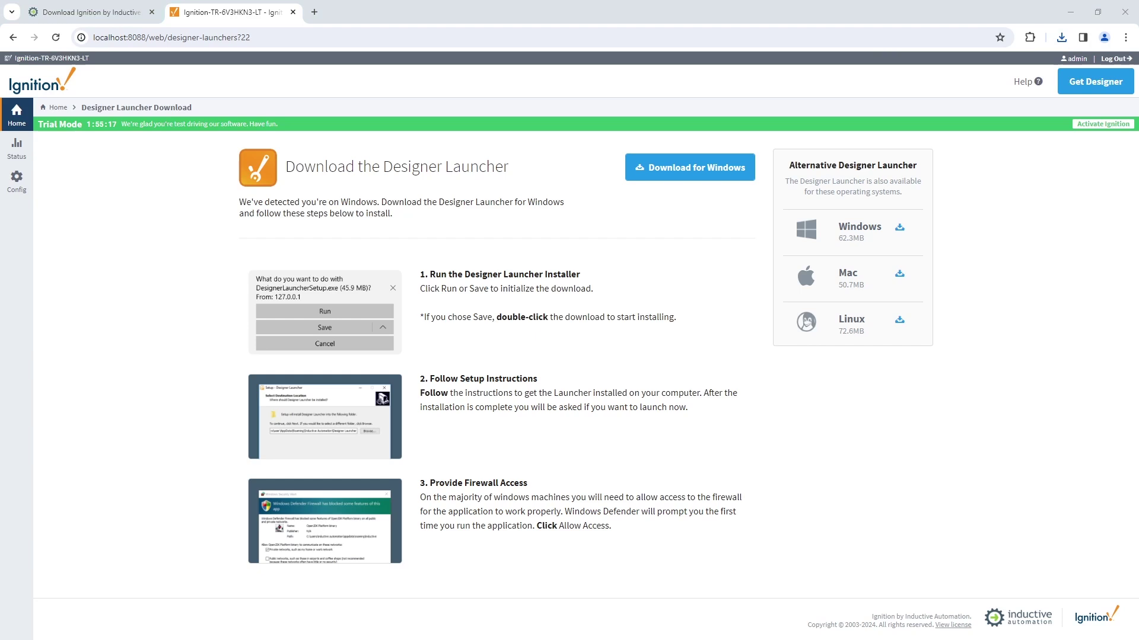
- Install Designer Launcher 1.1.38 with defaults and a desktop shortcut, then launch it
left_click(601, 442)
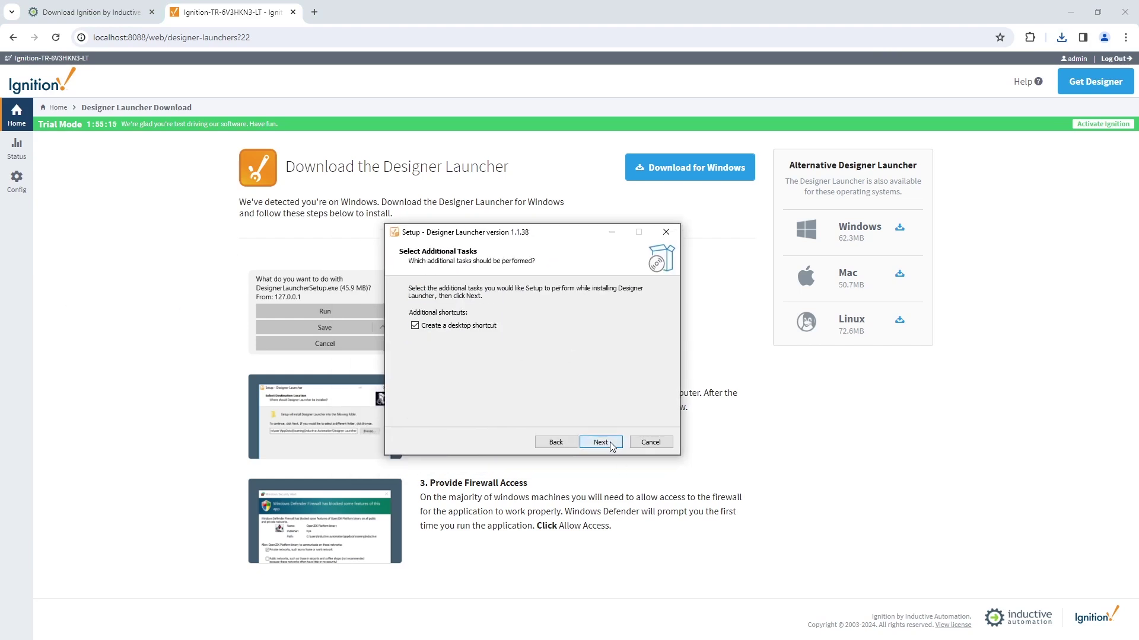
left_click(611, 445)
left_click(610, 445)
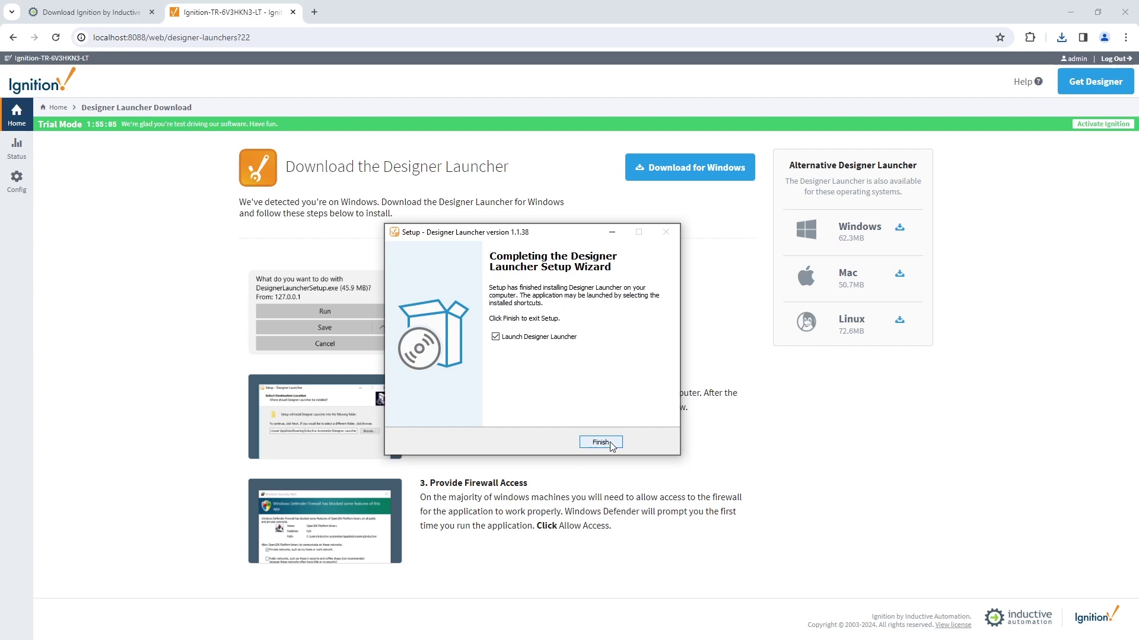
left_click(600, 443)
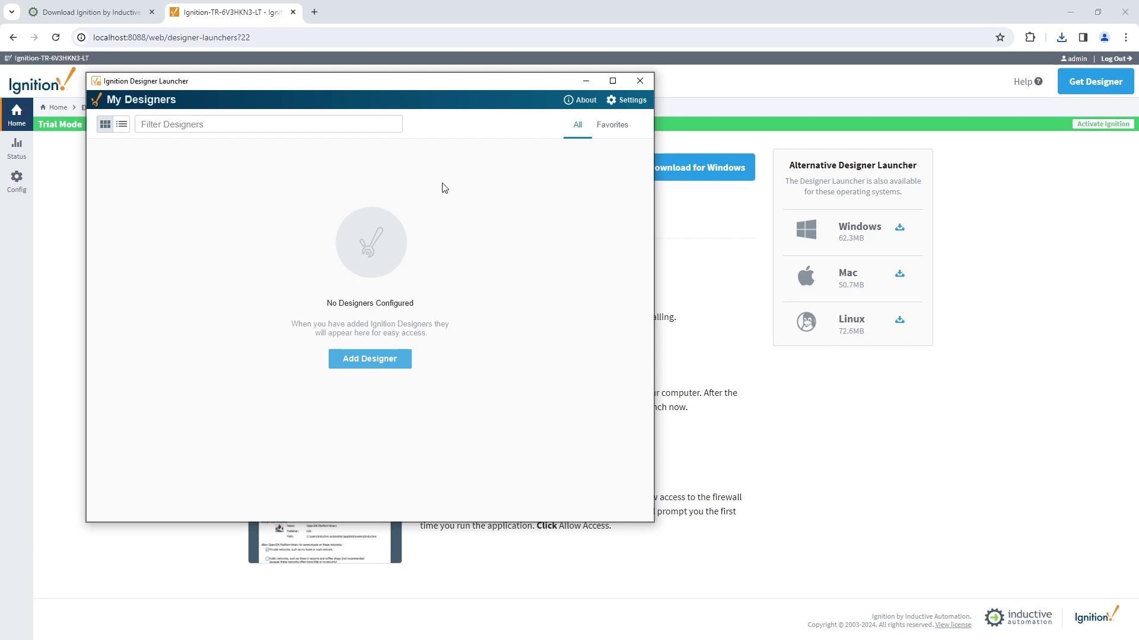
- Add a designer for the localhost:8088 gateway and open it
left_click(395, 360)
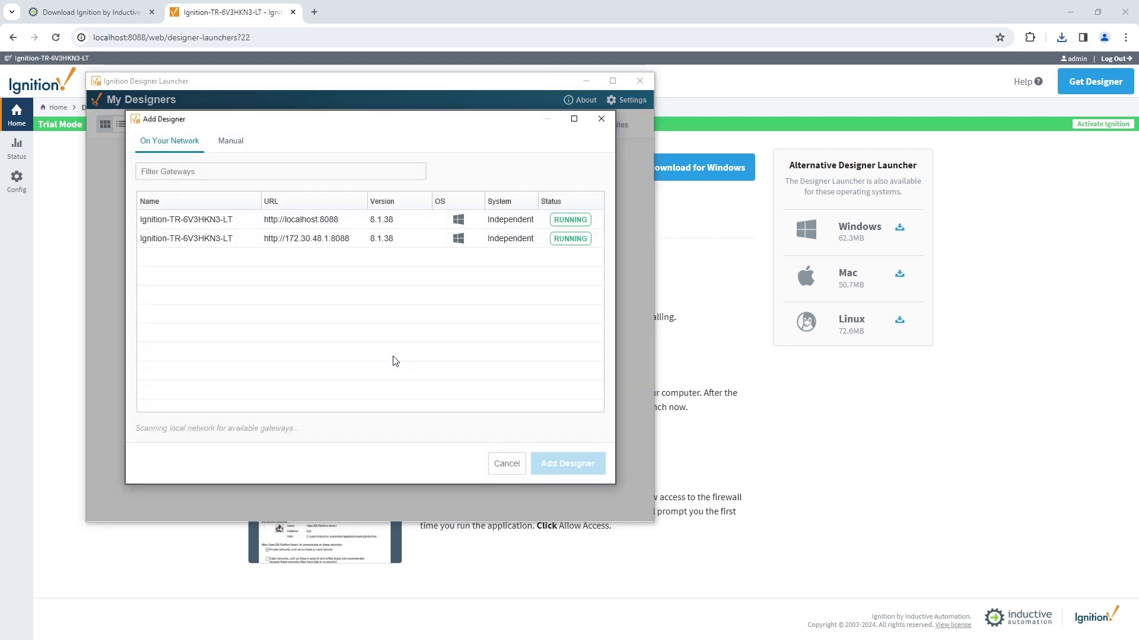
left_click(335, 220)
left_click(567, 464)
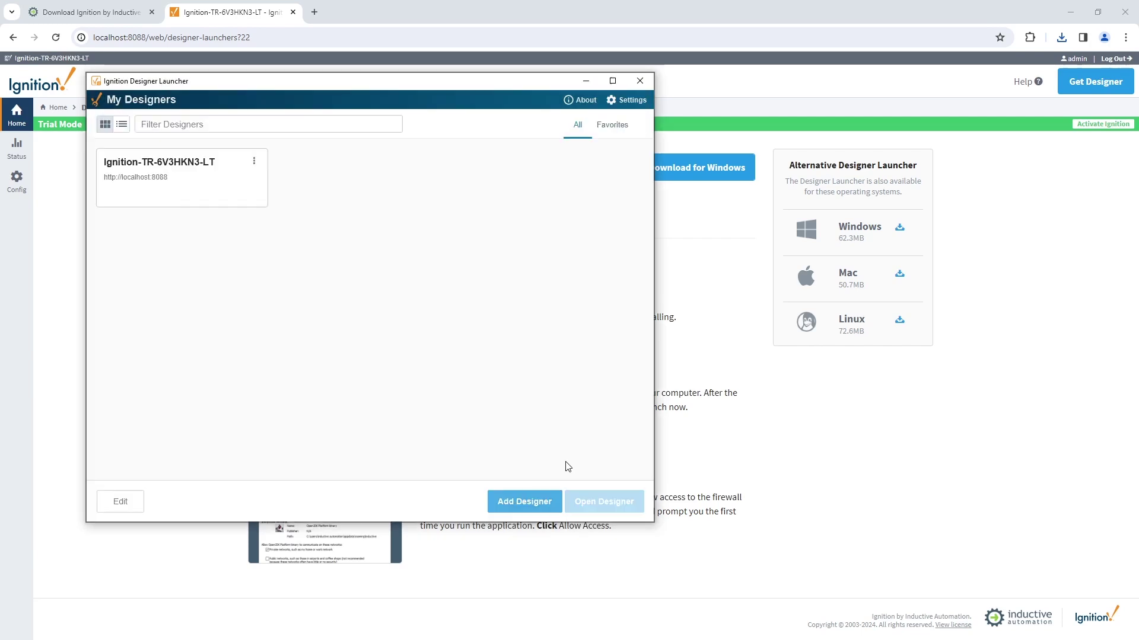
left_click(225, 191)
left_click(593, 501)
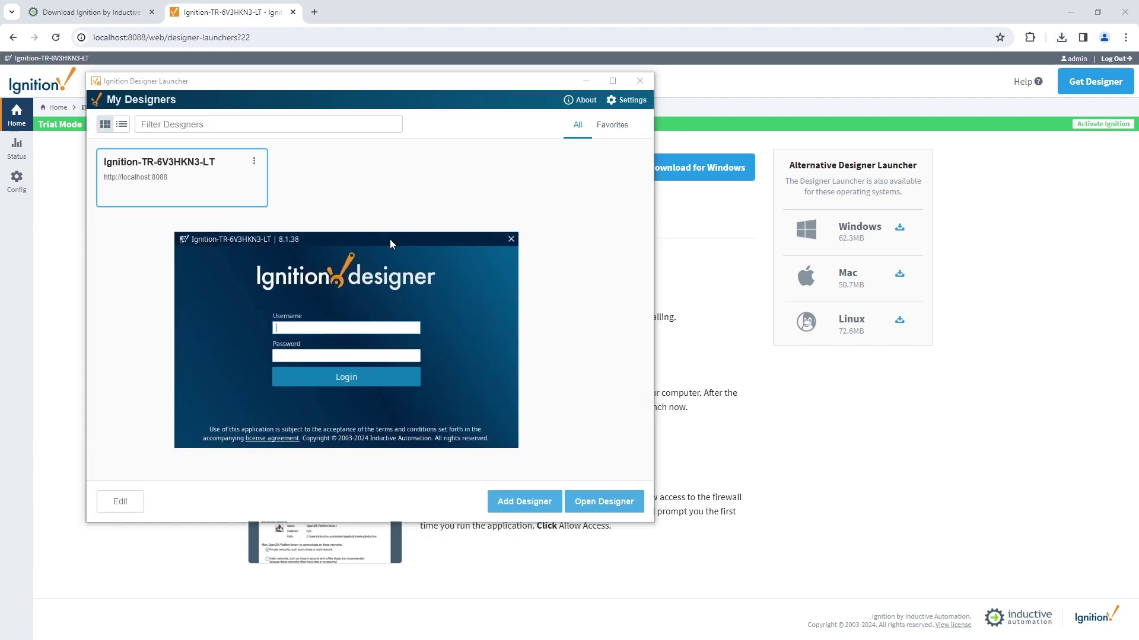
- Log into the Designer with the administrator username and password
type("admin")
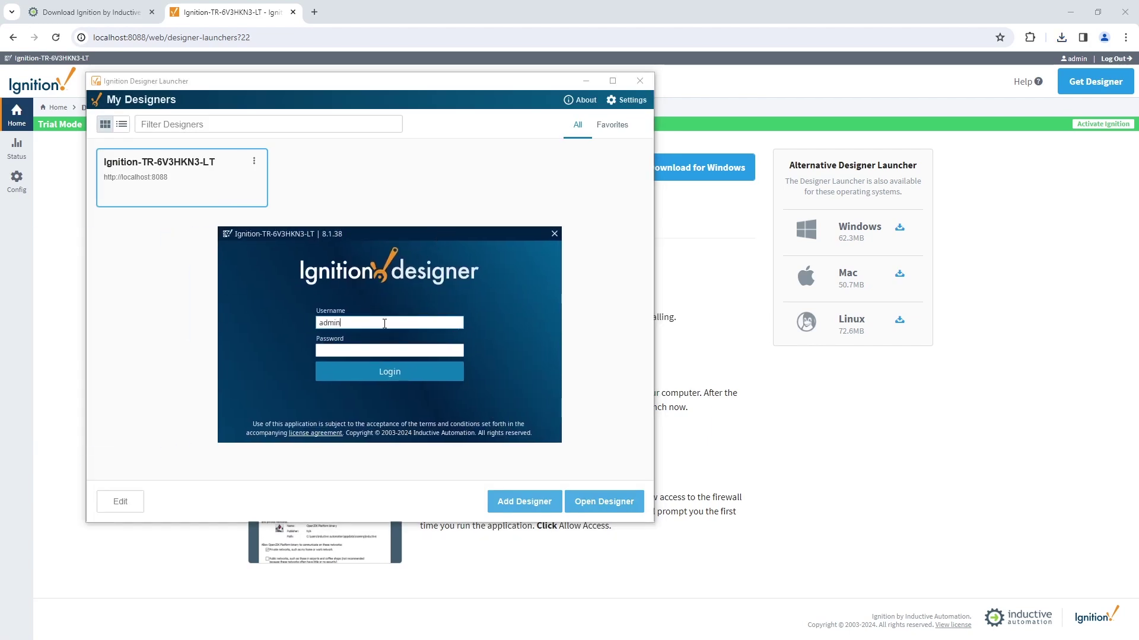
key("Tab")
type("password")
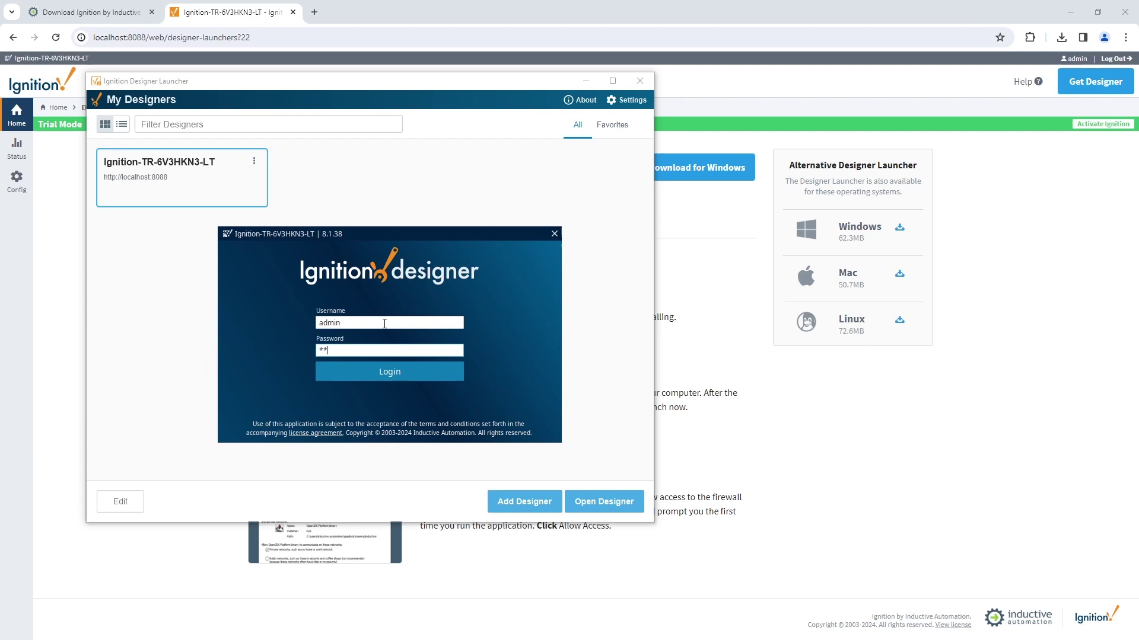
key("Return")
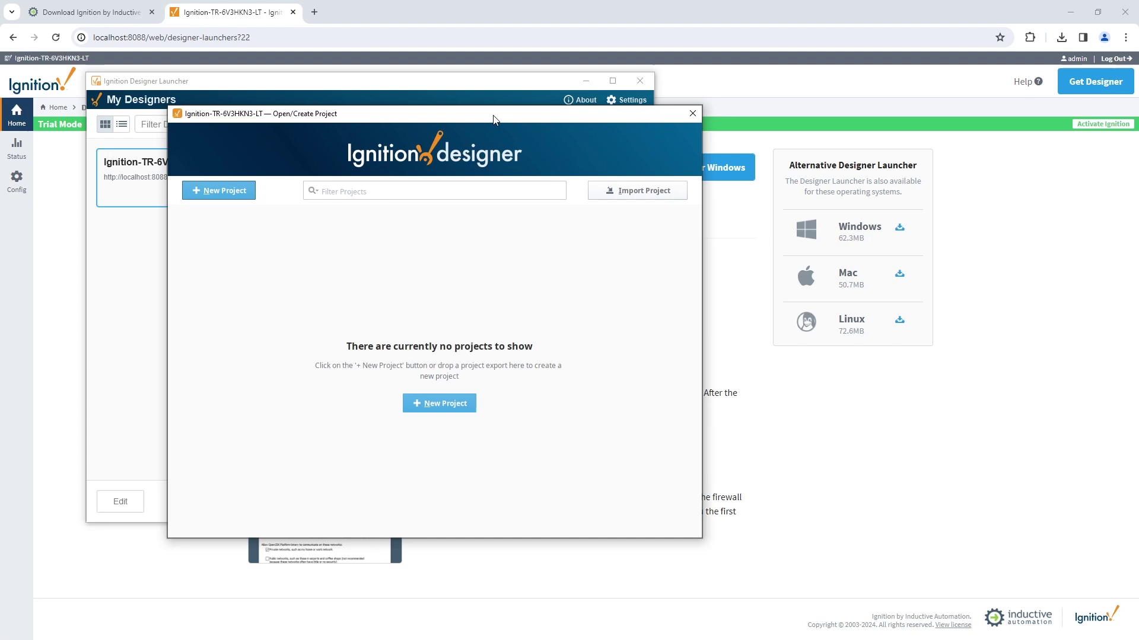
- Create a new project called 'test' using the Perspective Web Nav 8.1 template
left_click(459, 410)
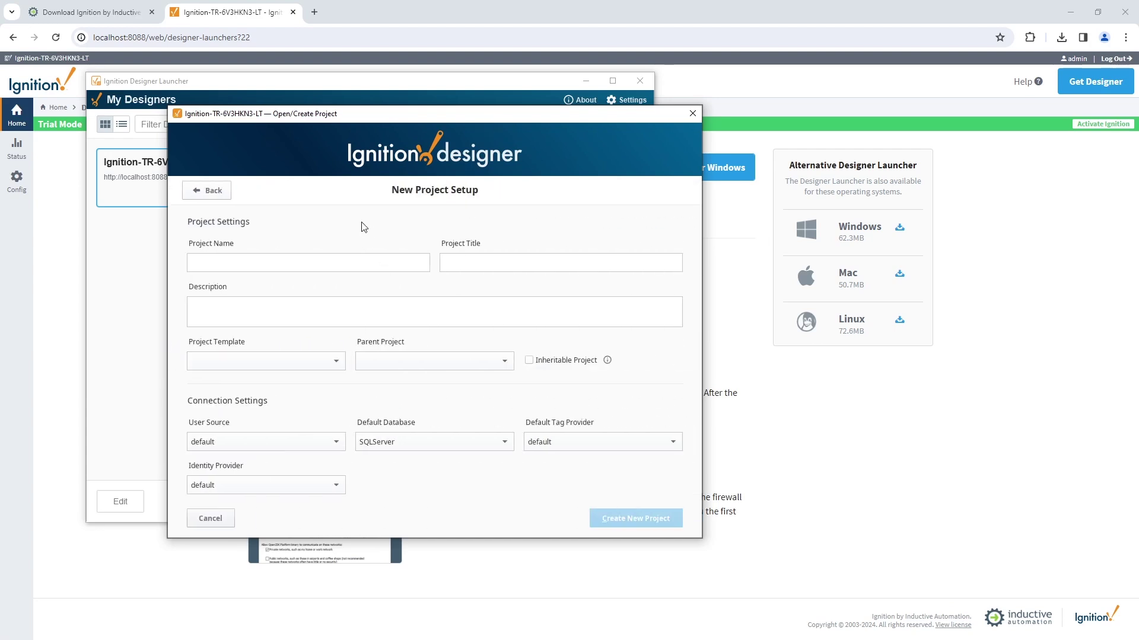
left_click(318, 259)
type("test")
left_click(329, 360)
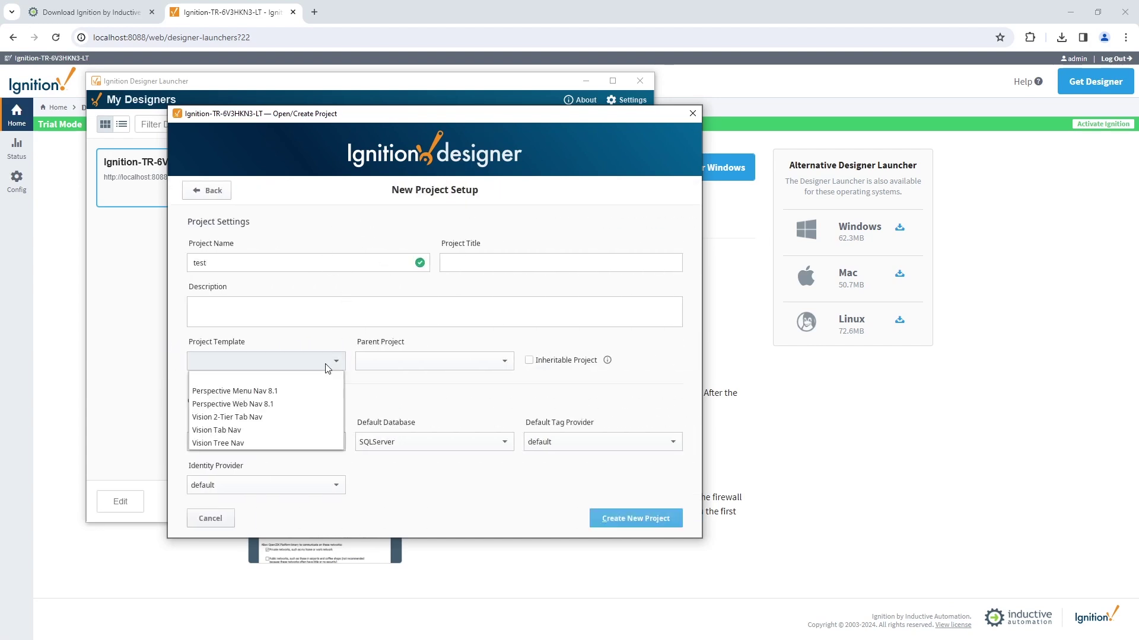
left_click(305, 404)
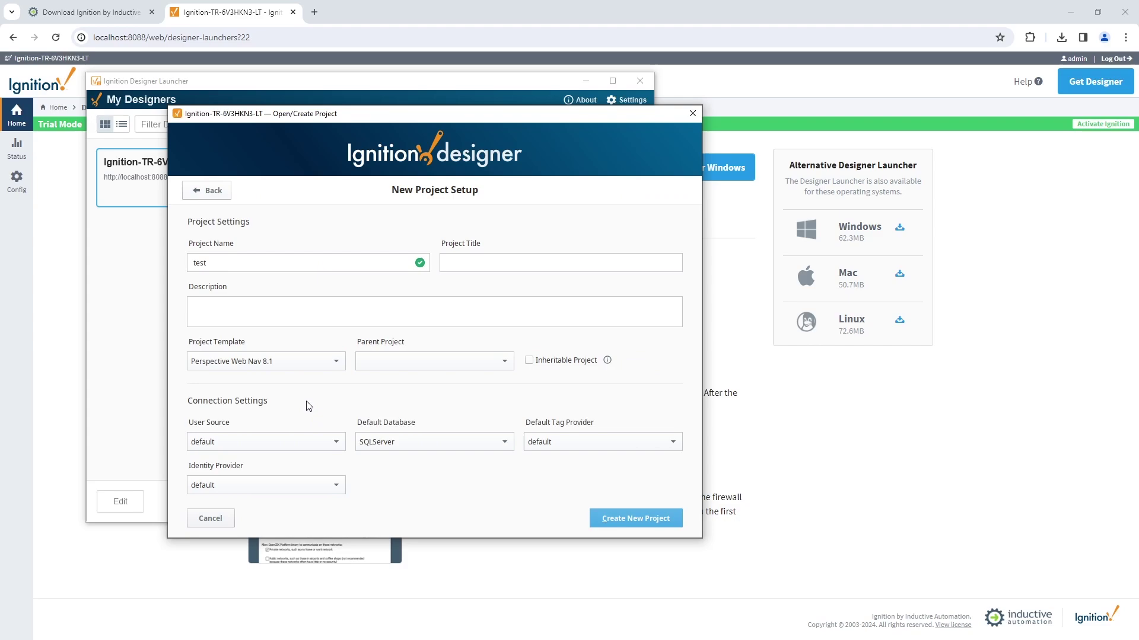
left_click(663, 518)
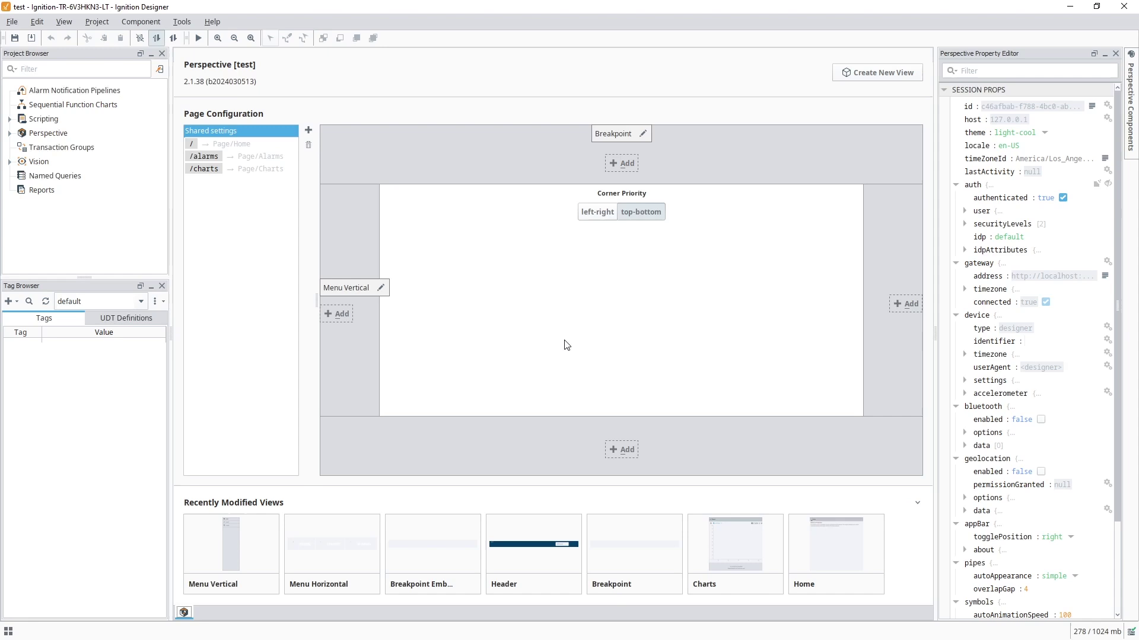
- Browse devices under Ignition OPC UA Server > Devices and import all [GenSim] tags into the default provider
left_click(9, 302)
left_click(37, 319)
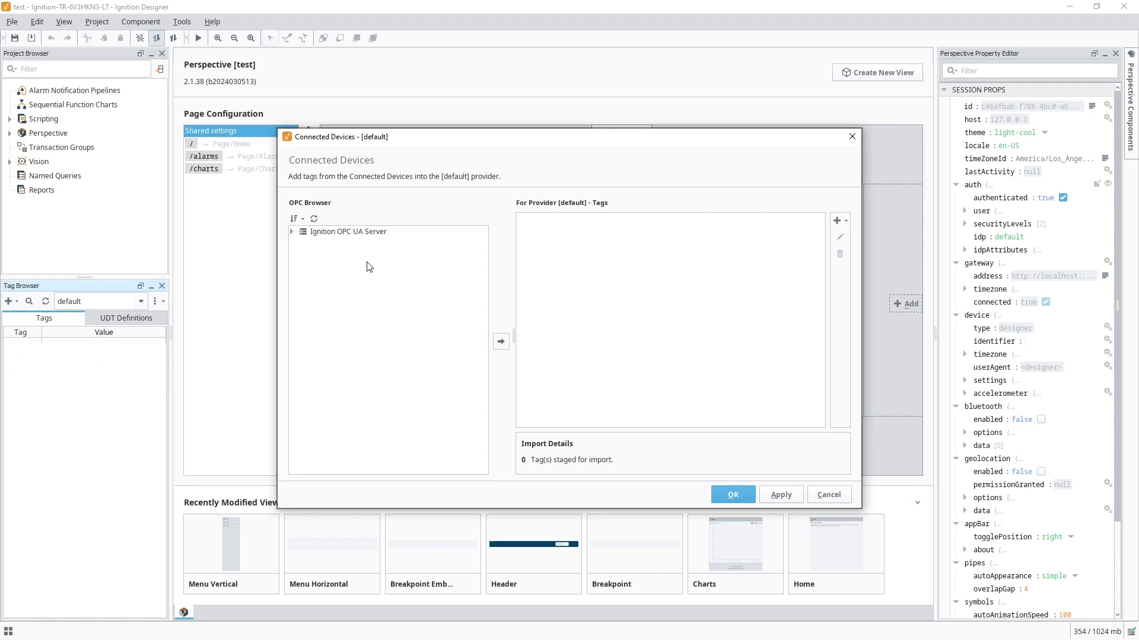
left_click(292, 232)
left_click(302, 242)
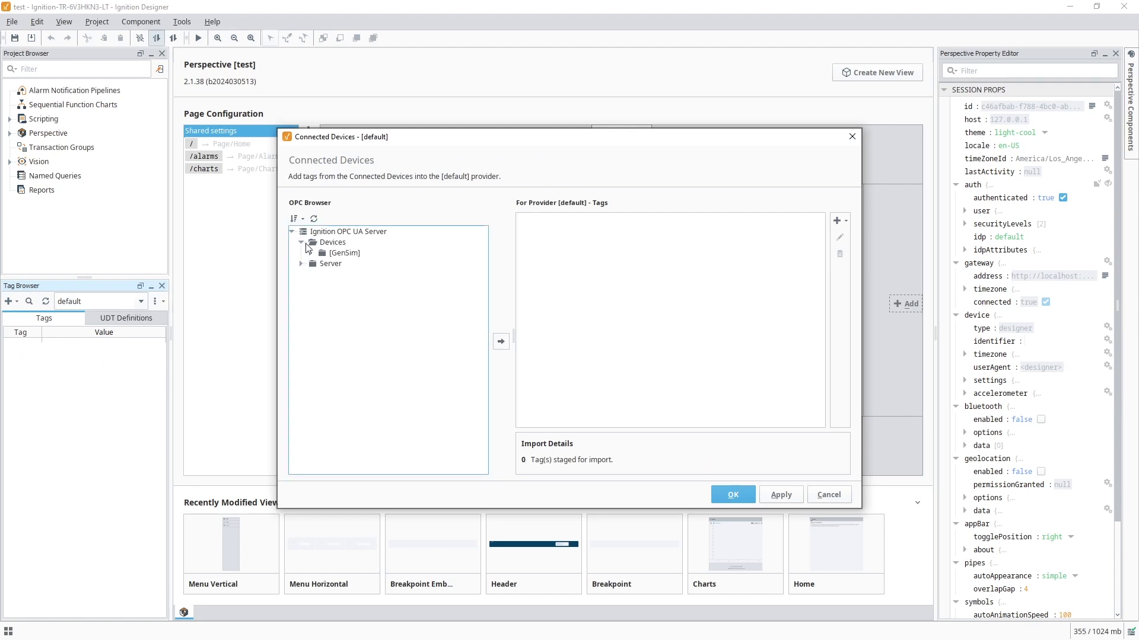
left_click(343, 253)
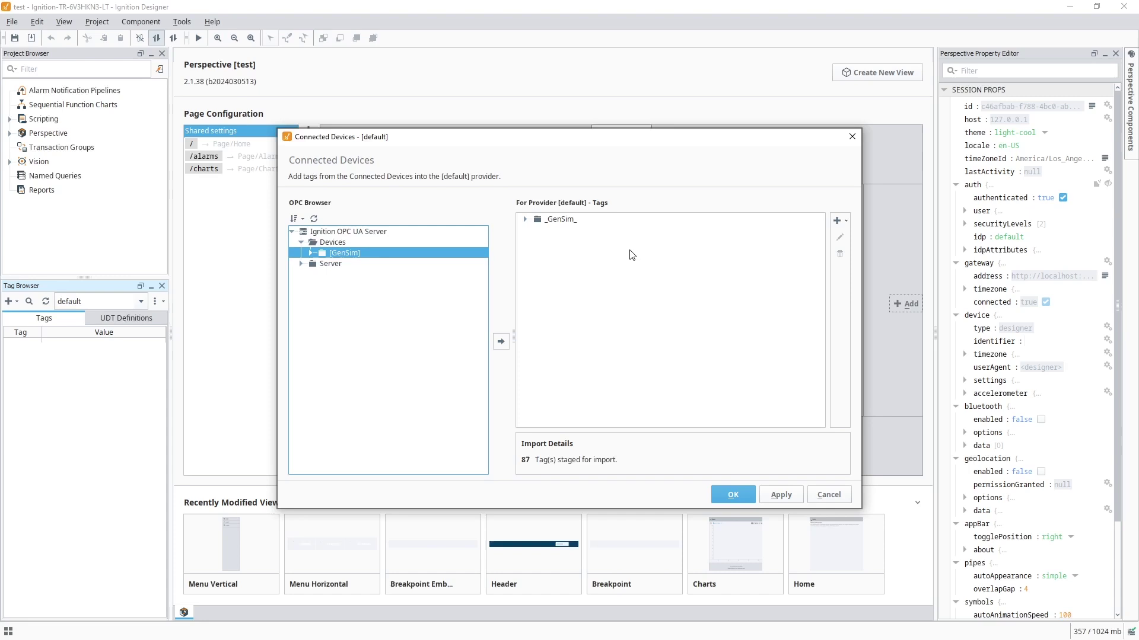
left_click(729, 495)
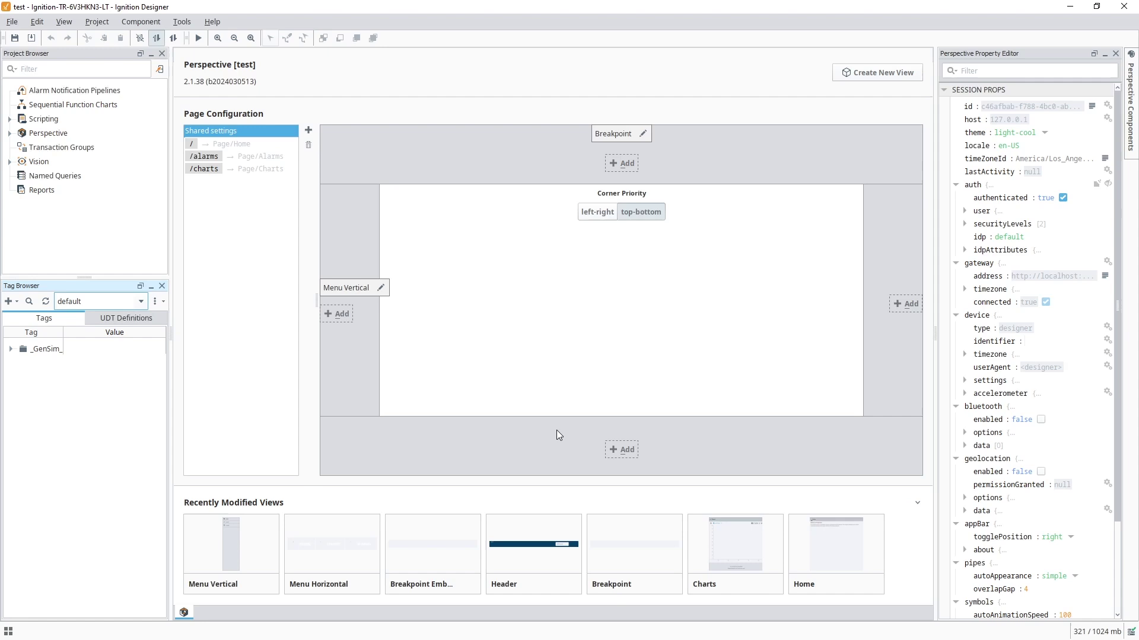
- Expand the _GenSim_ Random tags, then open Perspective > Views > Page > Home for editing
left_click(11, 350)
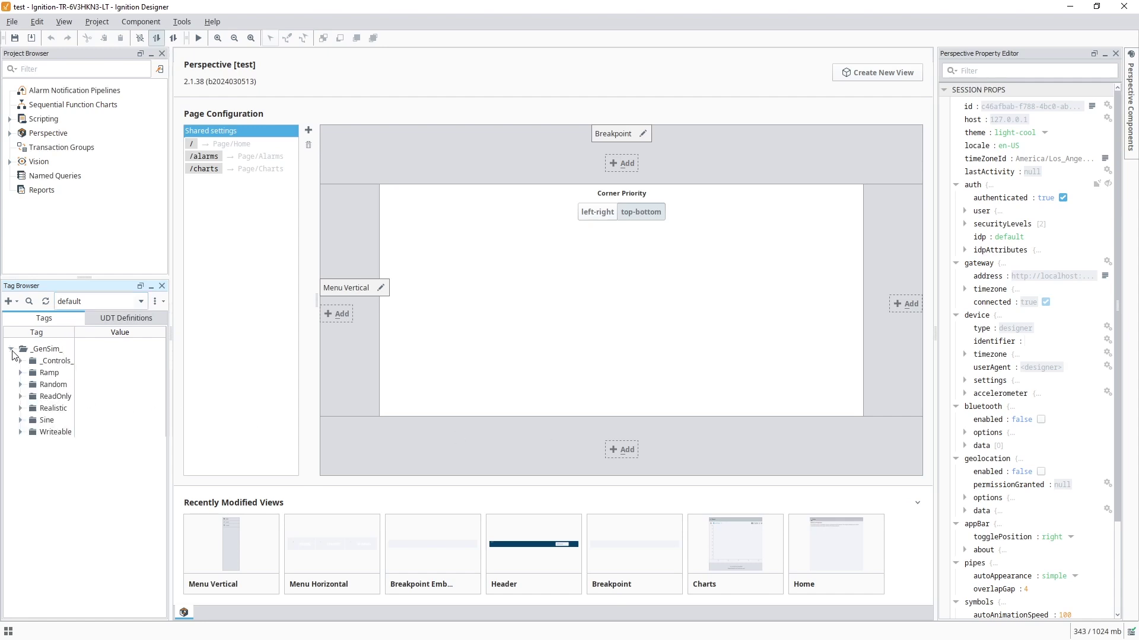
left_click(21, 385)
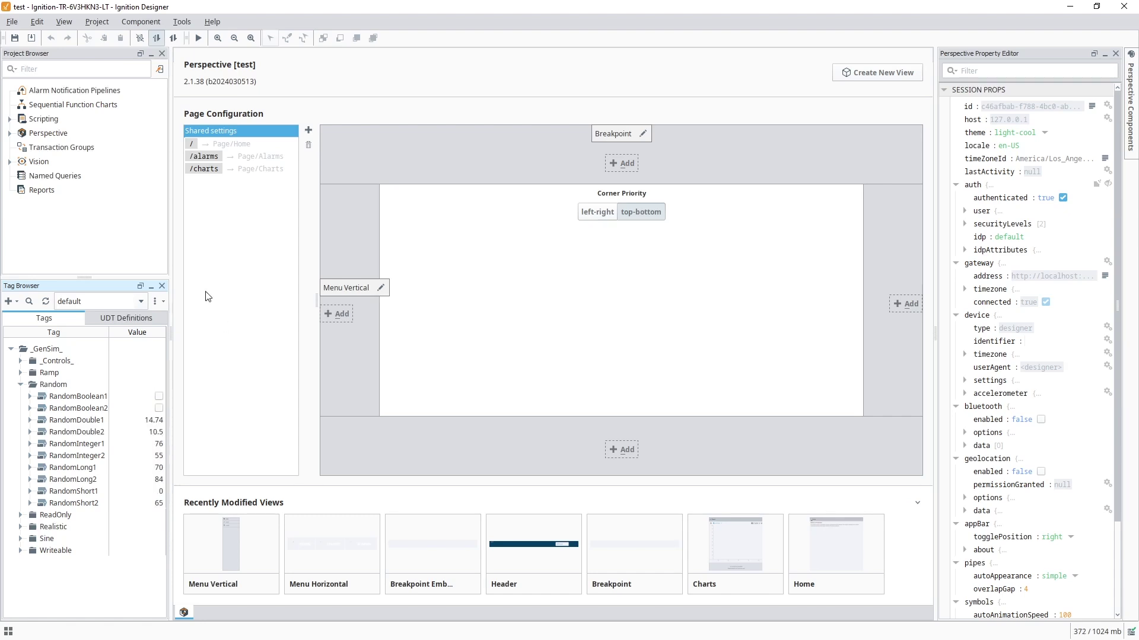
left_click(62, 137)
left_click(10, 134)
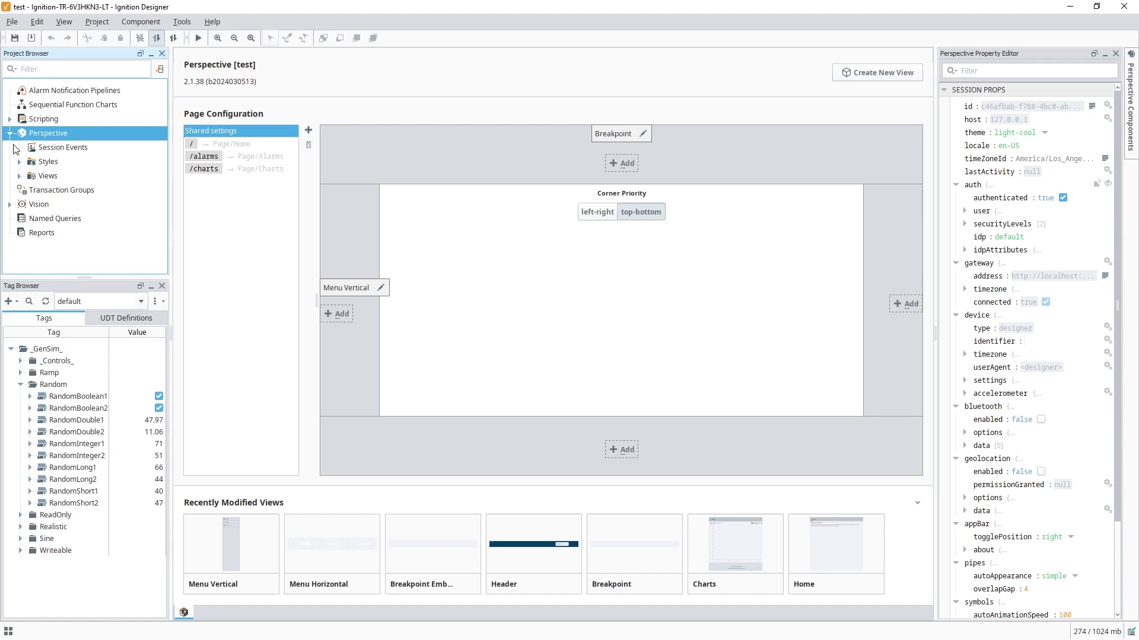
left_click(19, 176)
left_click(28, 233)
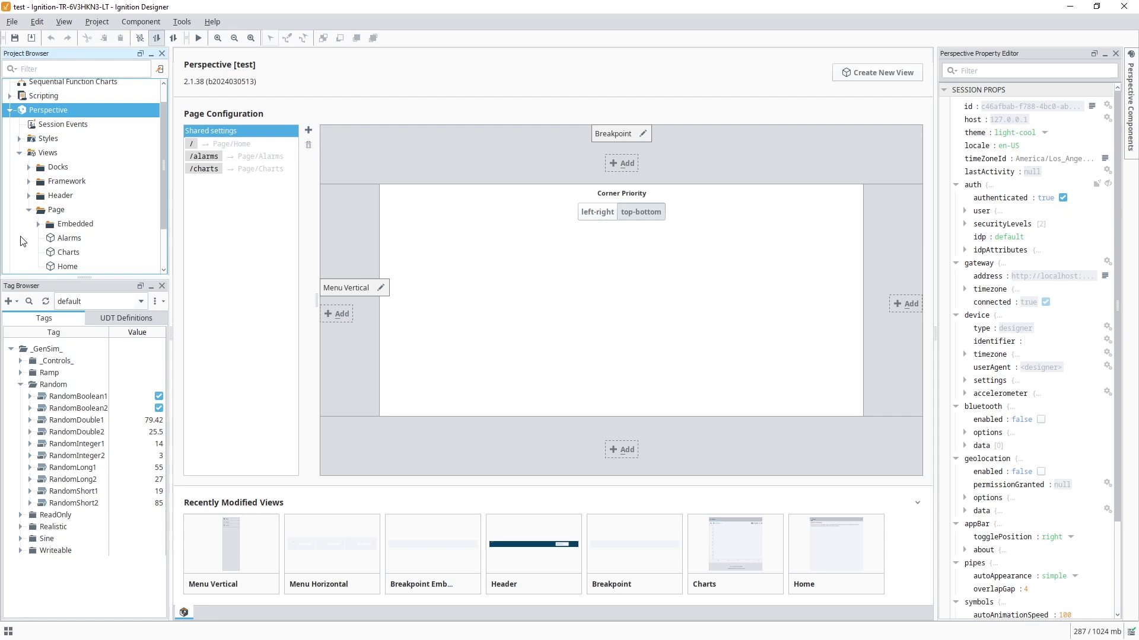
double_click(58, 268)
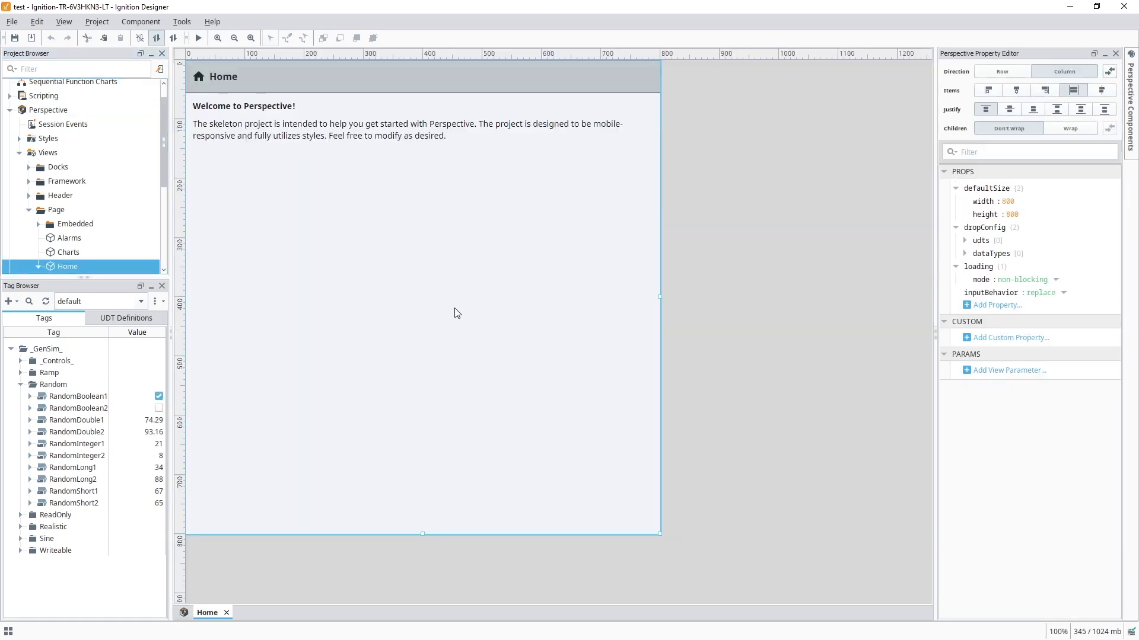
- Drop RandomDouble1 onto the Home view as a Cylindrical Tank and move it lower left
double_click(455, 313)
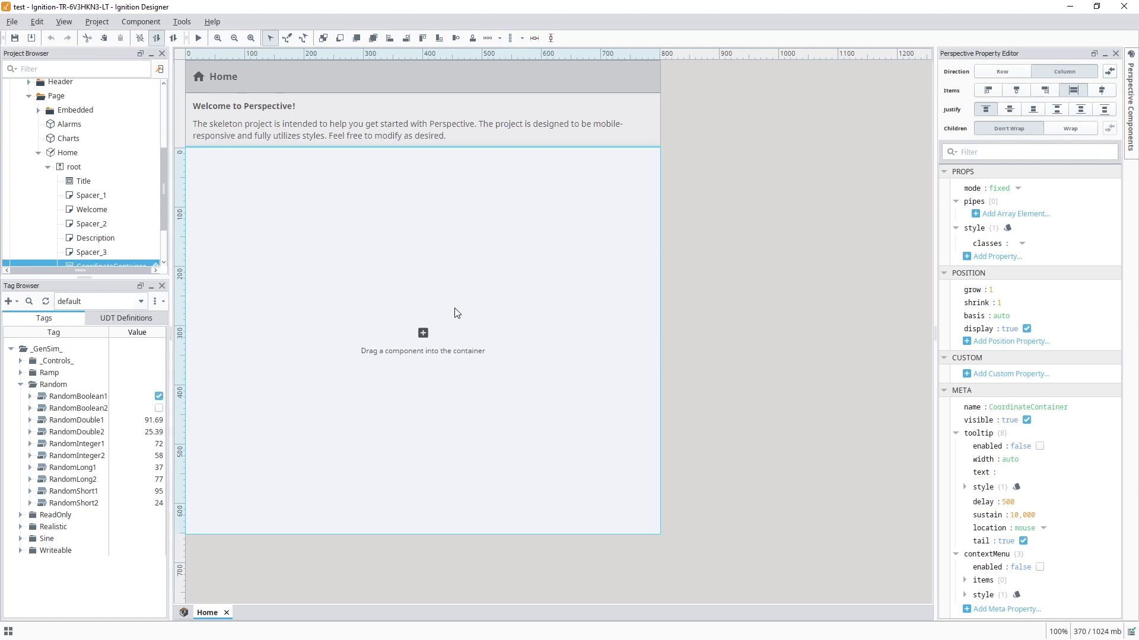
left_click(74, 420)
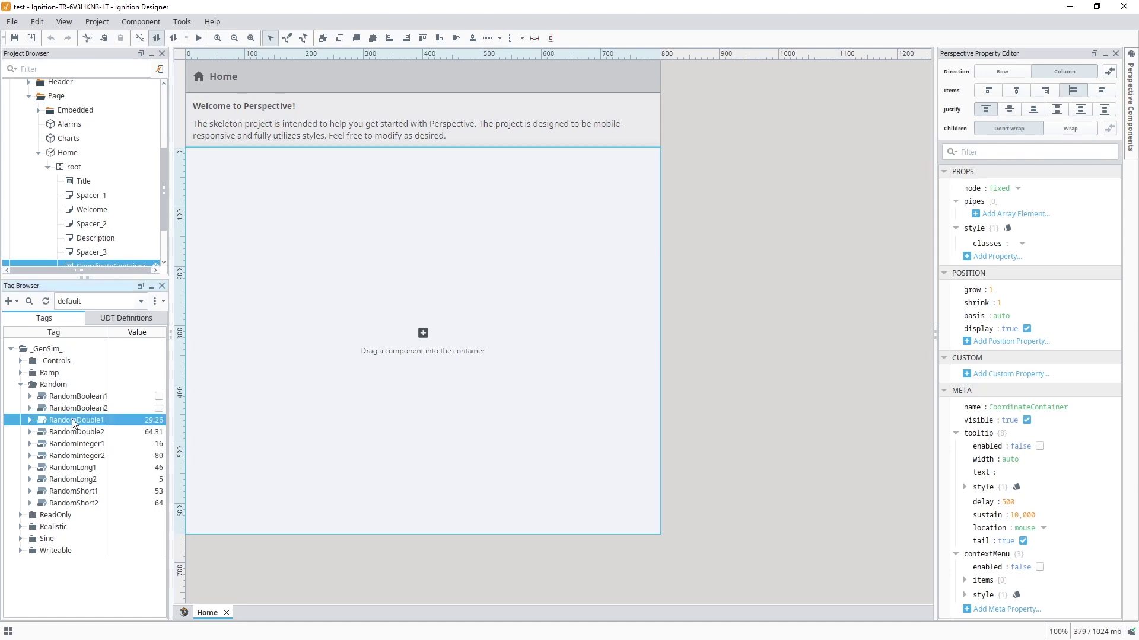
left_click_drag(326, 354, 329, 350)
left_click(335, 358)
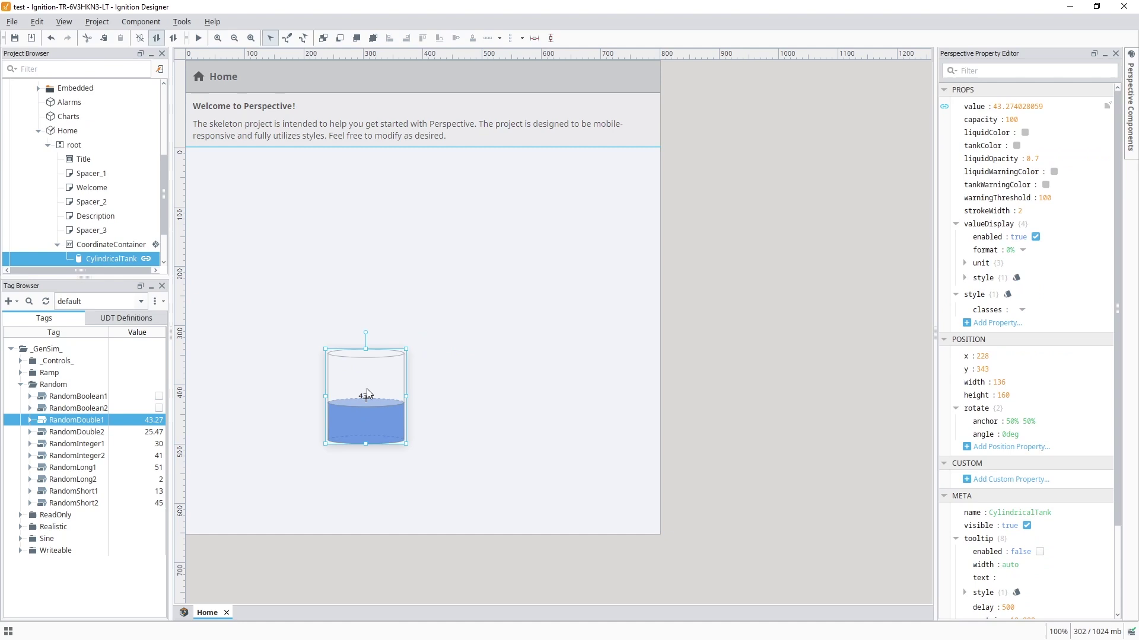
left_click_drag(367, 395, 316, 444)
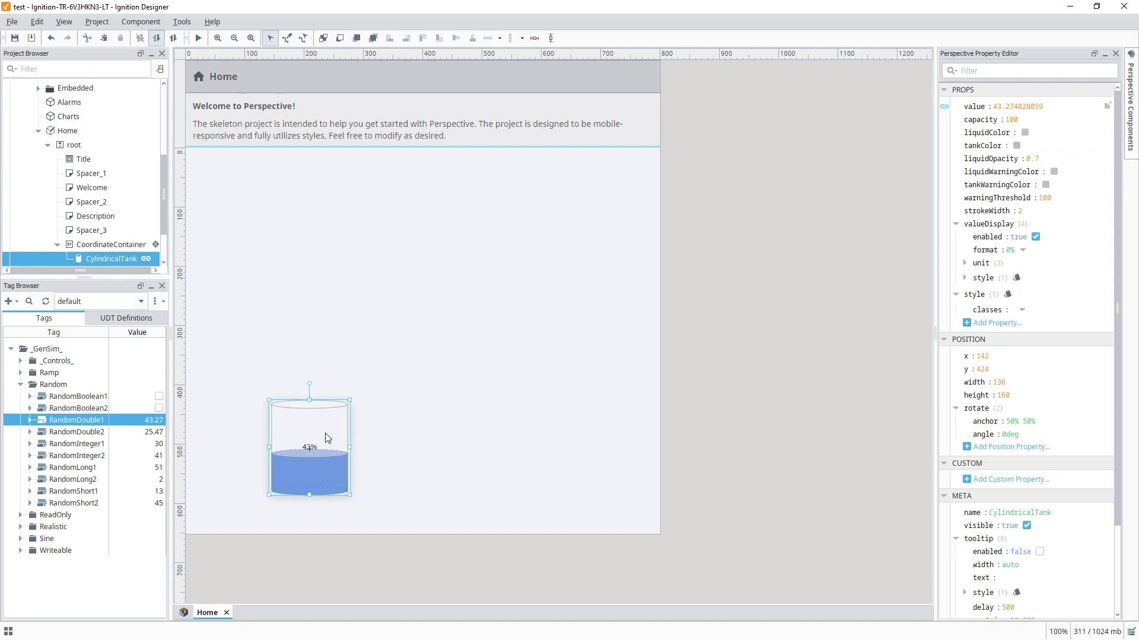
- Add WriteableBoolean1 beside the tank as a Toggle Switch
left_click(19, 551)
left_click(78, 562)
left_click_drag(80, 566, 513, 459)
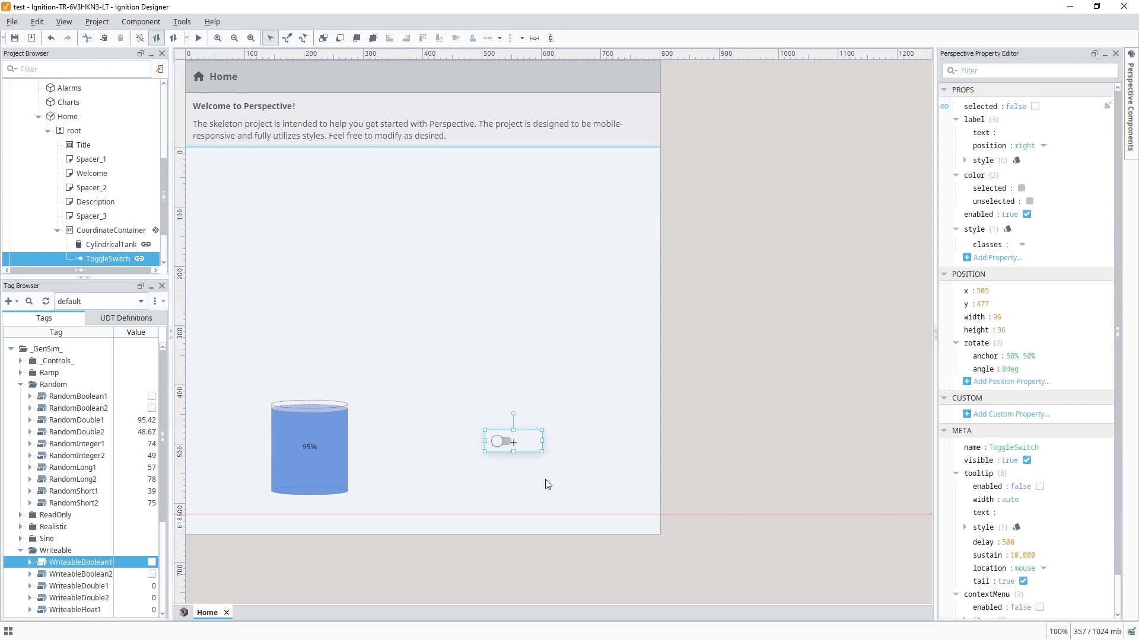
left_click(198, 38)
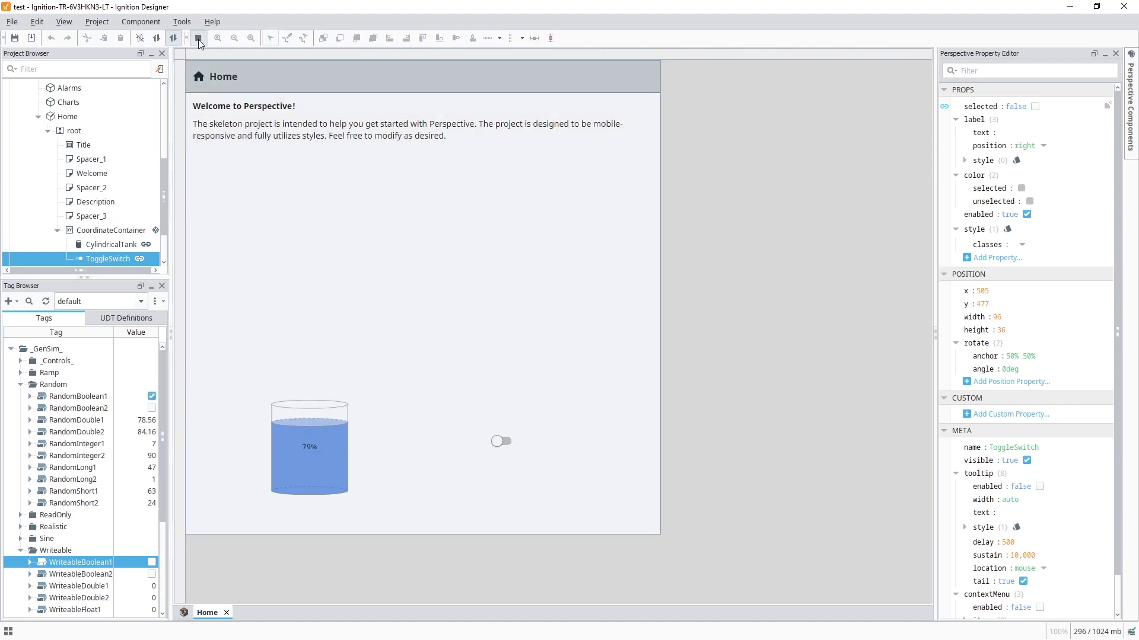
left_click(501, 441)
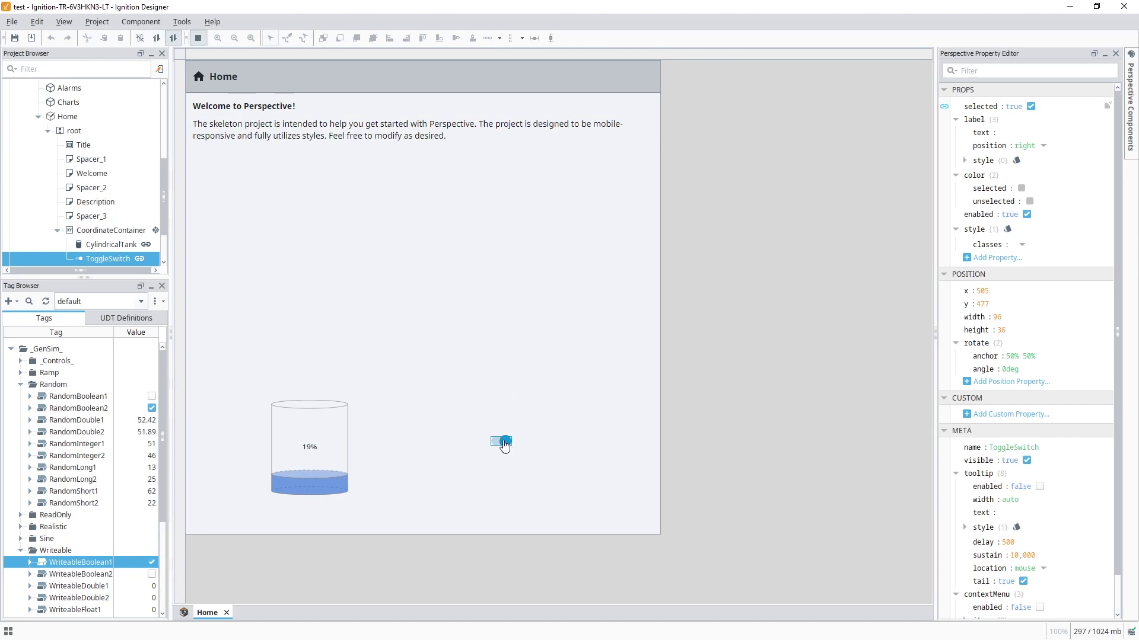
left_click(501, 441)
left_click(198, 38)
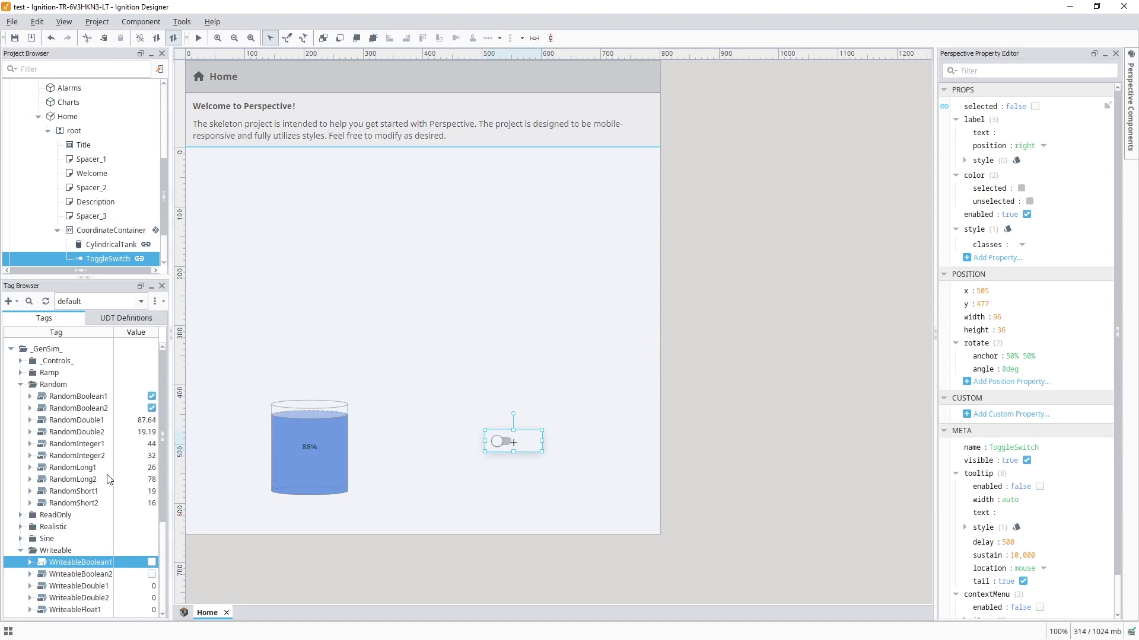
left_click(85, 422)
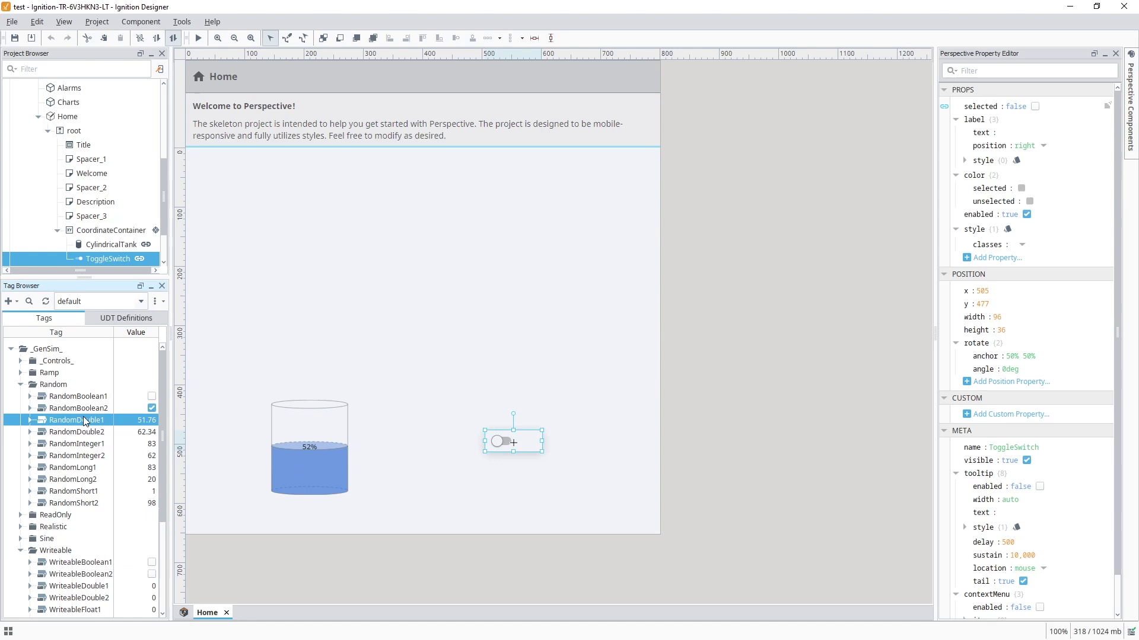
- Enable history on RandomDouble1 with SQLServer as the storage provider
double_click(85, 422)
left_click(348, 341)
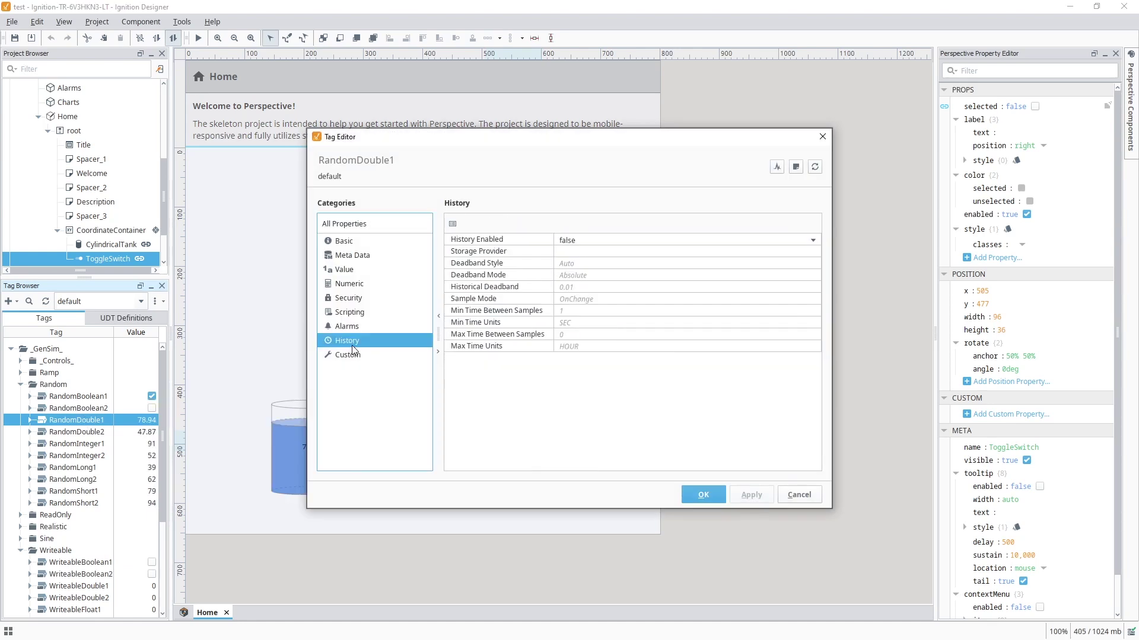
left_click(572, 240)
left_click(578, 262)
left_click(587, 252)
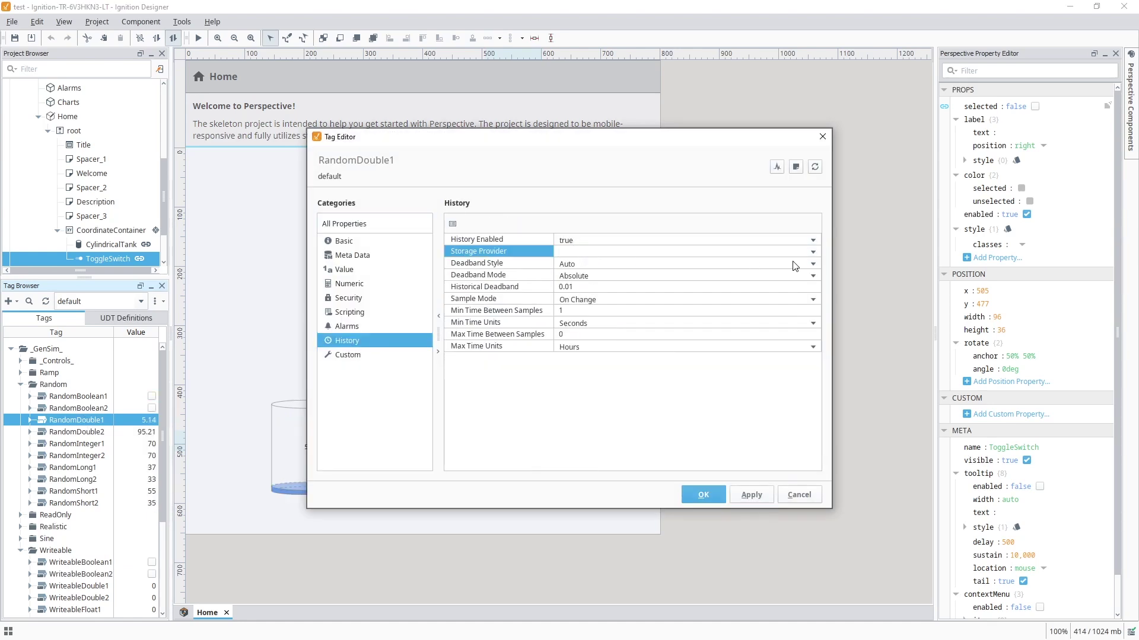
left_click(813, 252)
left_click(747, 279)
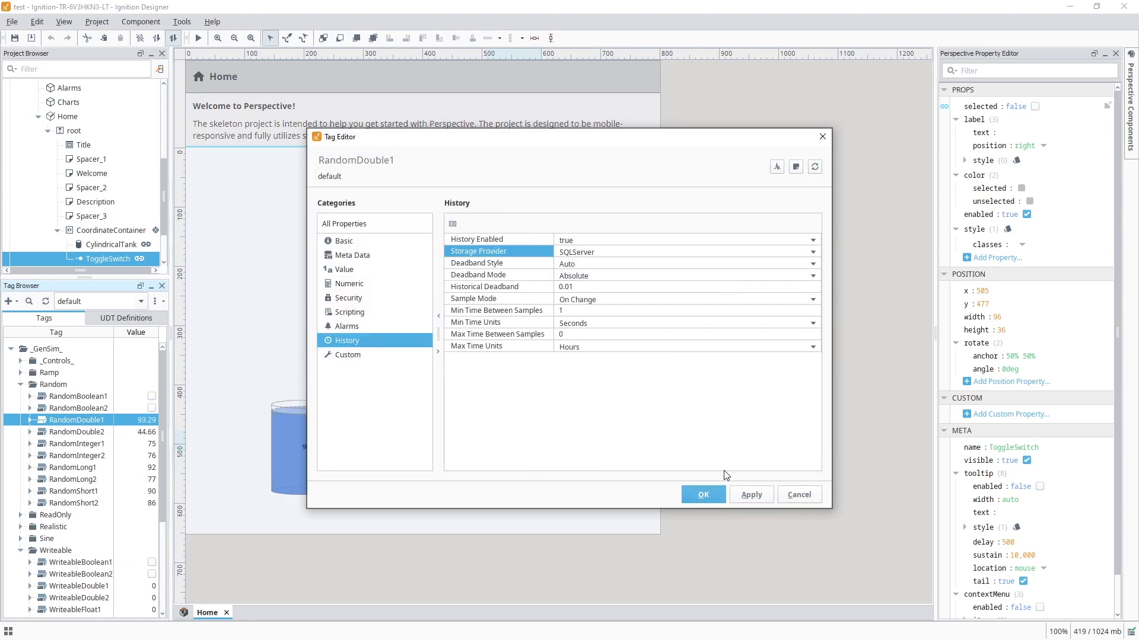
left_click(703, 499)
- Add a Power Chart above the tank, shrink it so the tank and switch show, and save
left_click(536, 371)
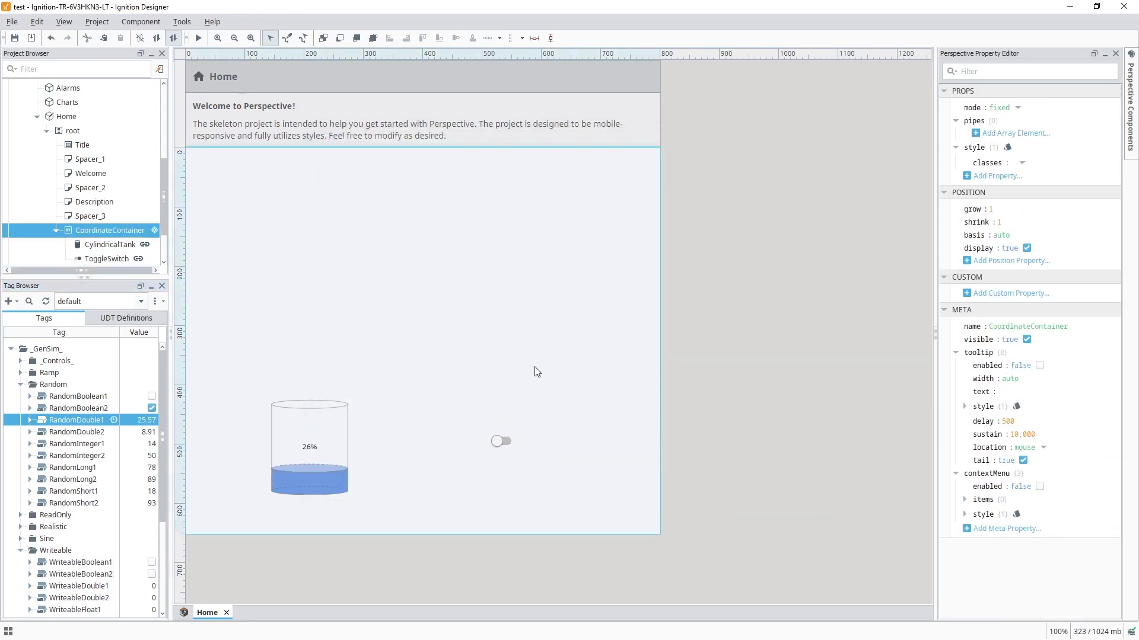
left_click(1131, 134)
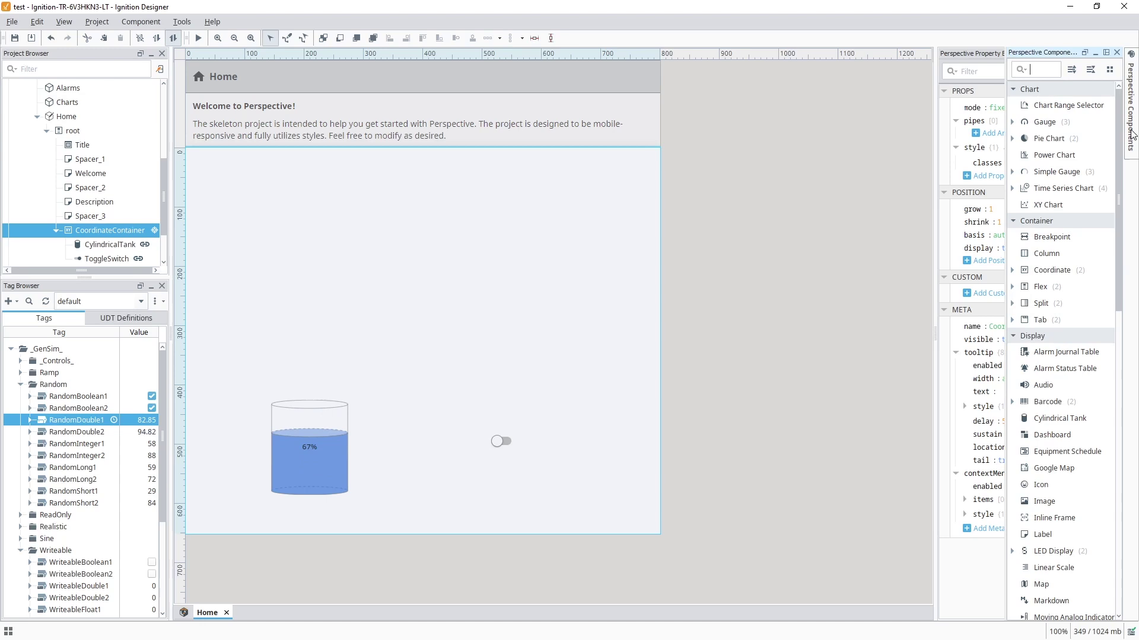
left_click_drag(1073, 159, 304, 220)
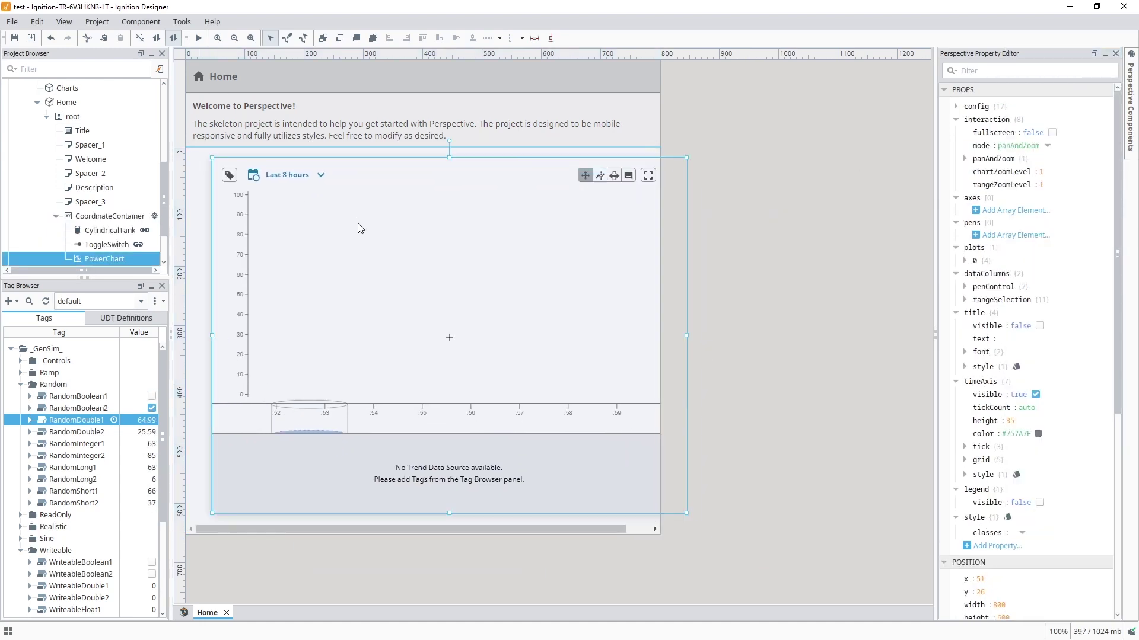
left_click_drag(664, 502, 646, 396)
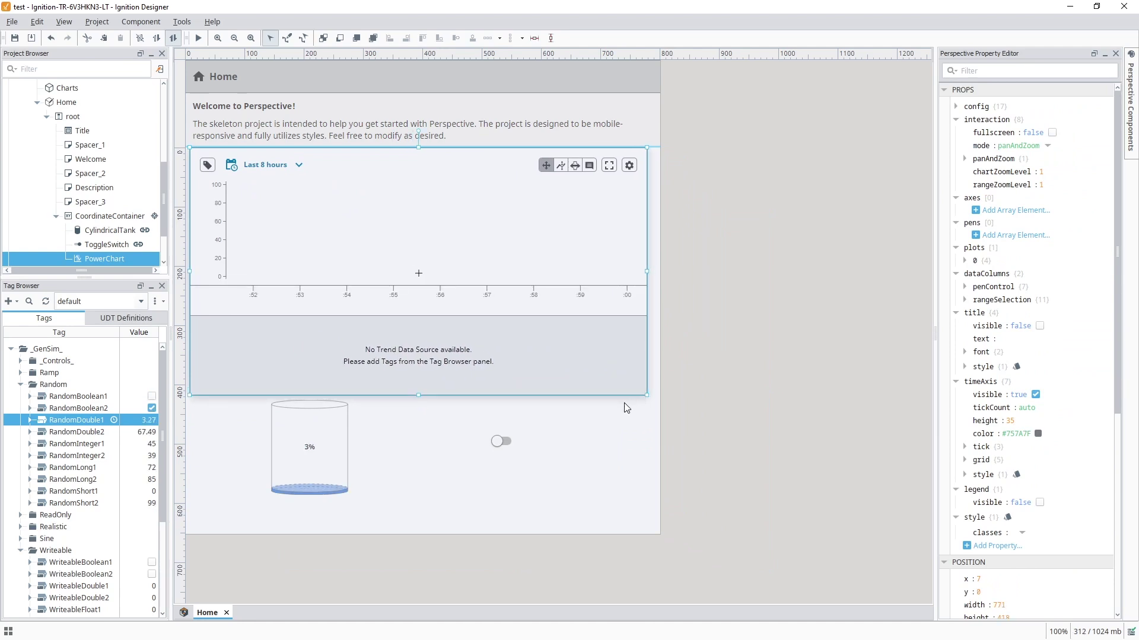
key("ctrl+s")
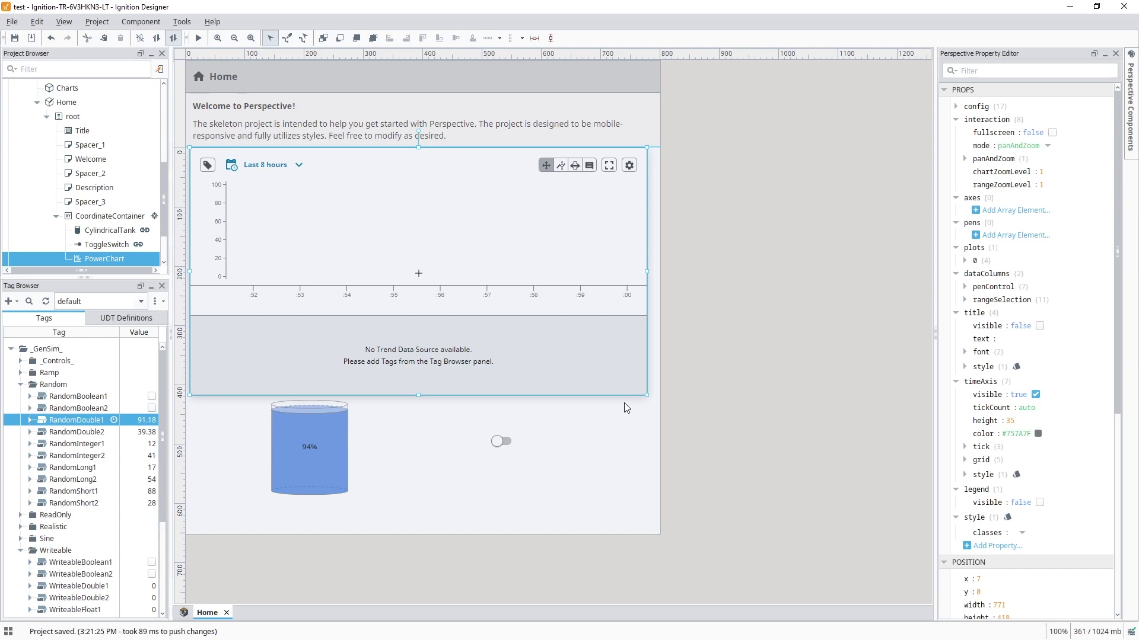
- Launch a Perspective session of the project in the browser and flip the toggle switch
left_click(181, 22)
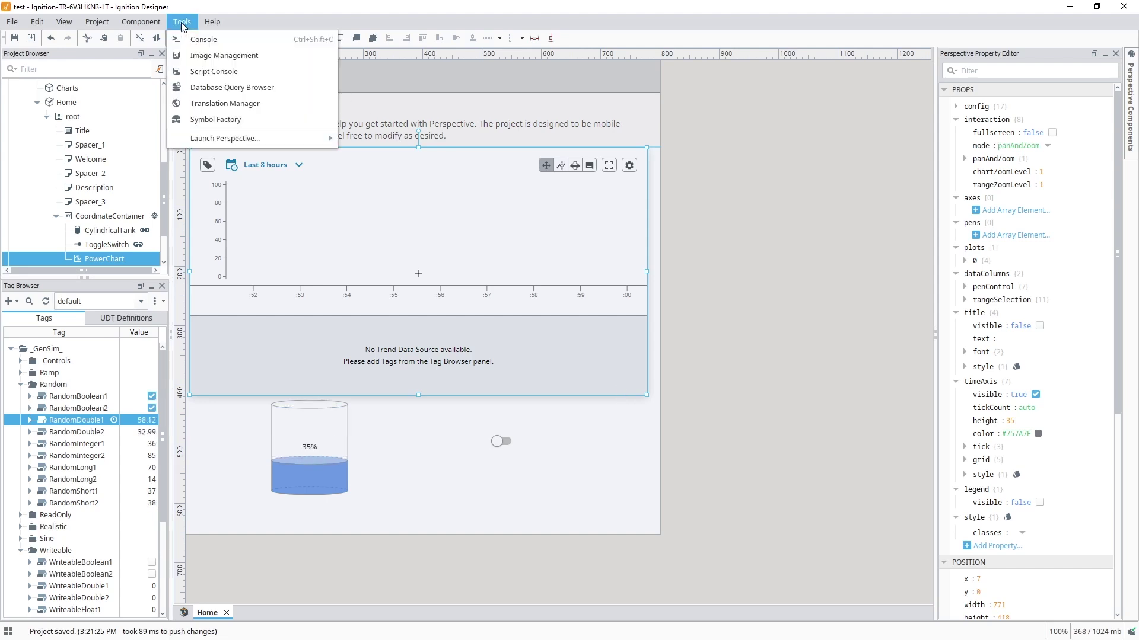
mouse_move(226, 145)
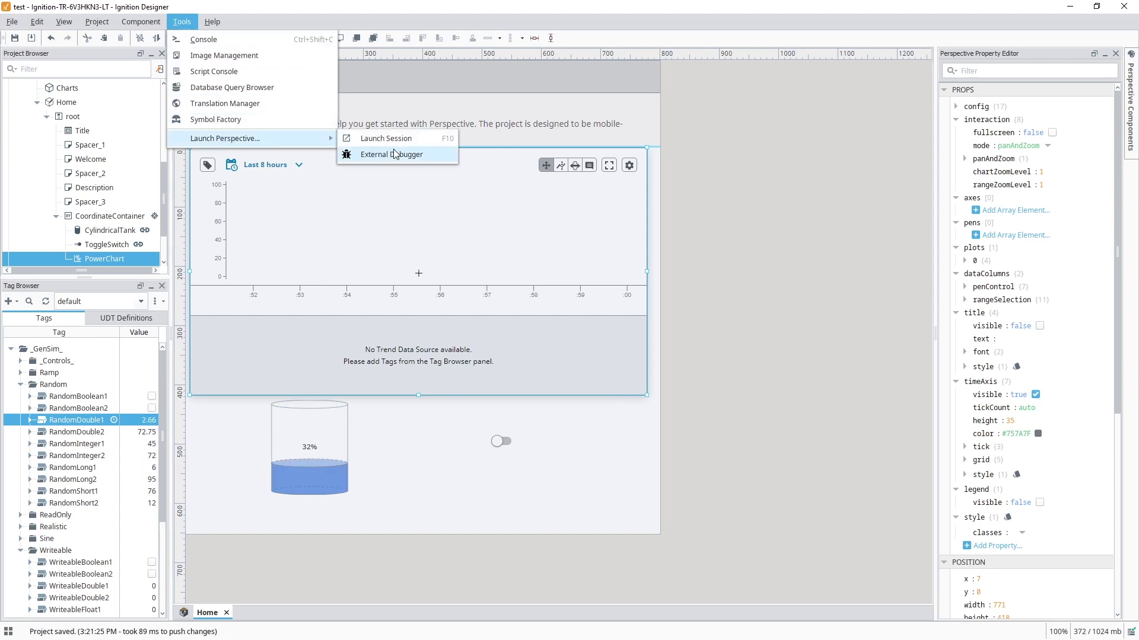
left_click(396, 150)
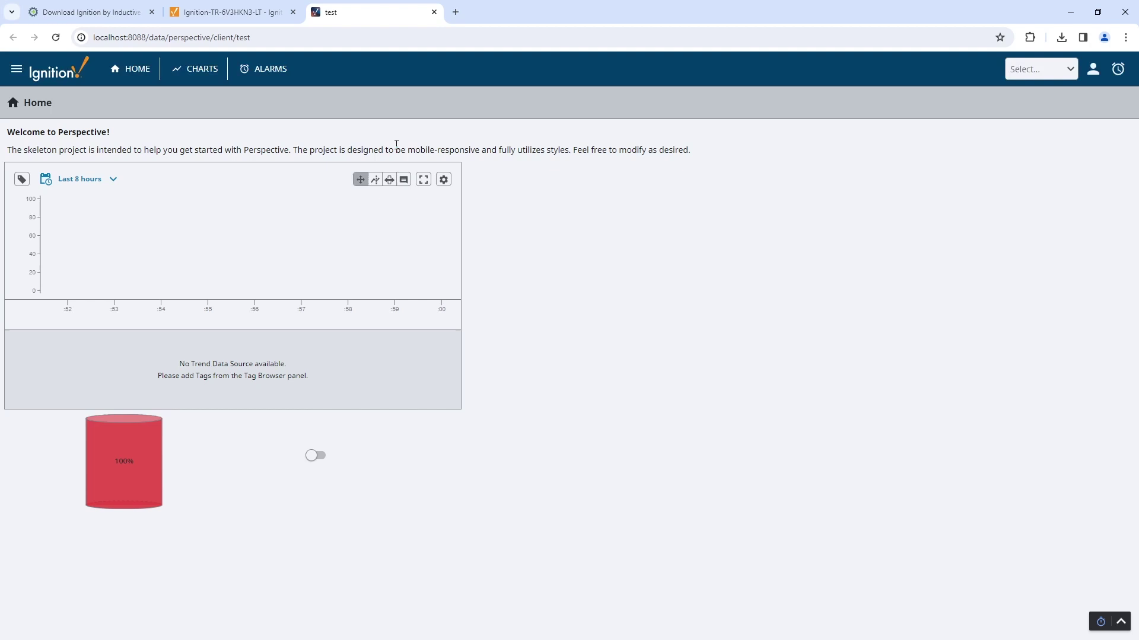
left_click(312, 458)
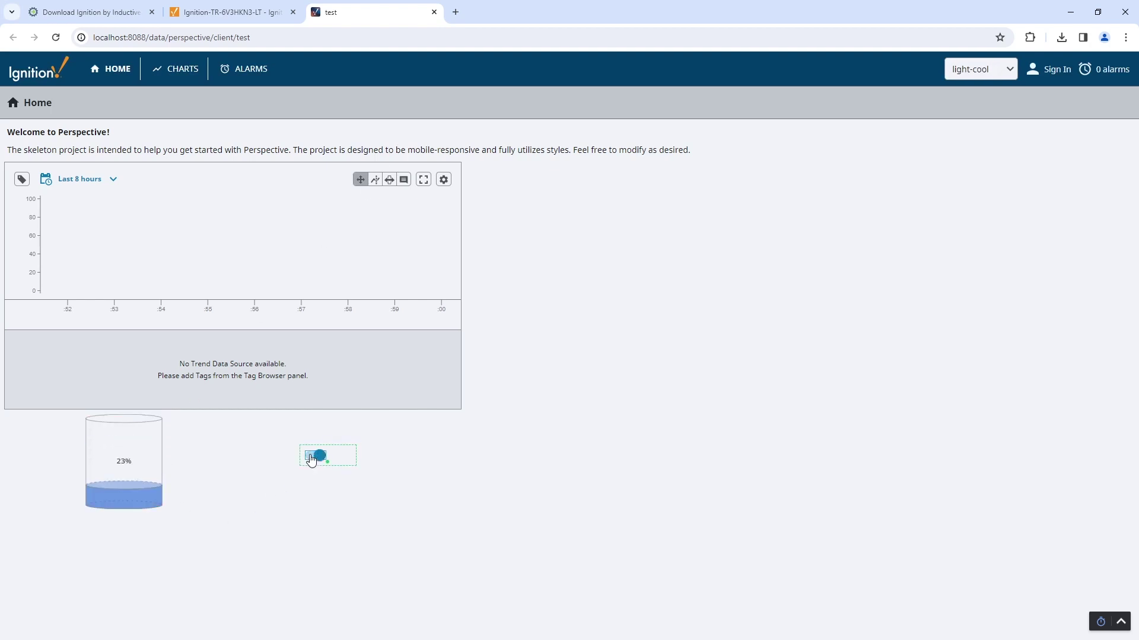
left_click(314, 461)
left_click(314, 460)
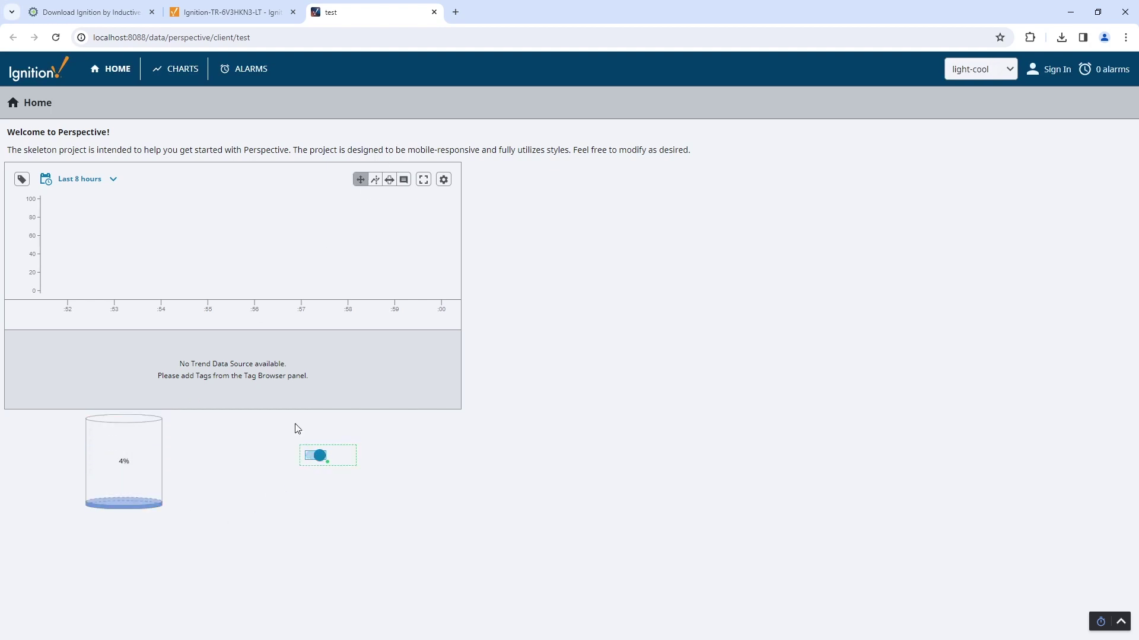
- Add the SQLServer _gensim_/random/randomdouble1 tag as a pen on the Power Chart
left_click(22, 179)
left_click(18, 194)
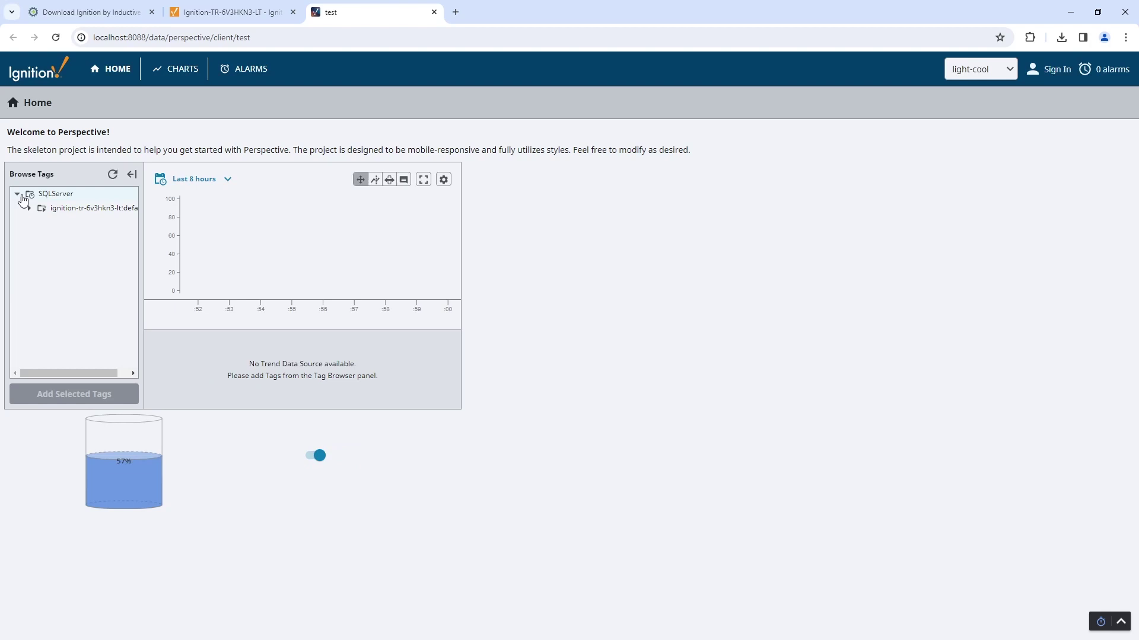
left_click(29, 208)
left_click(42, 223)
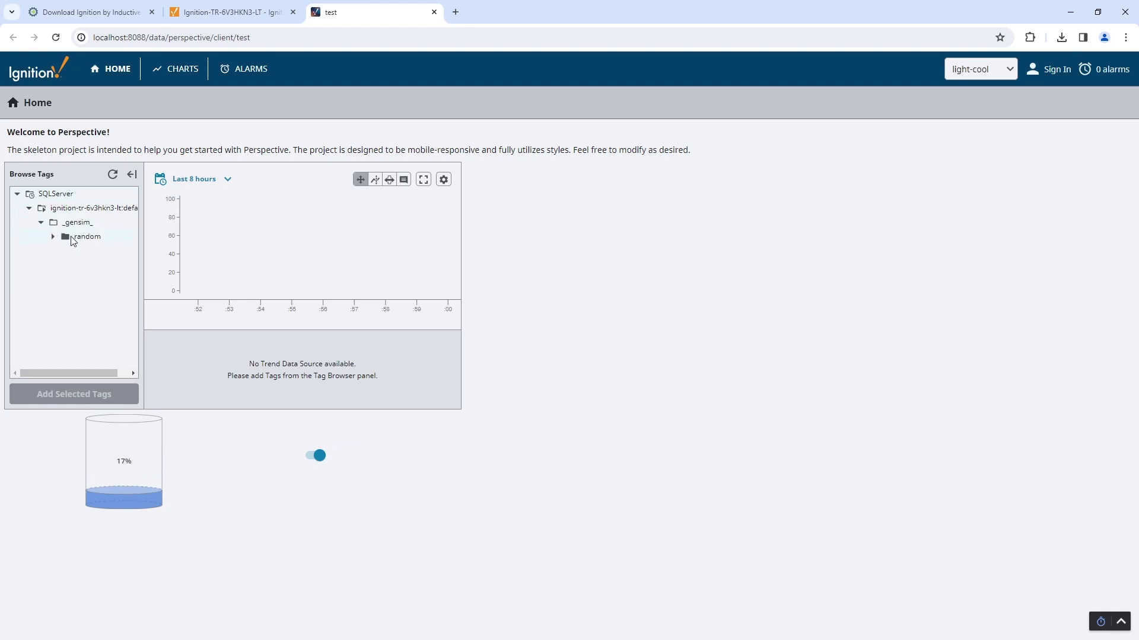
left_click(73, 238)
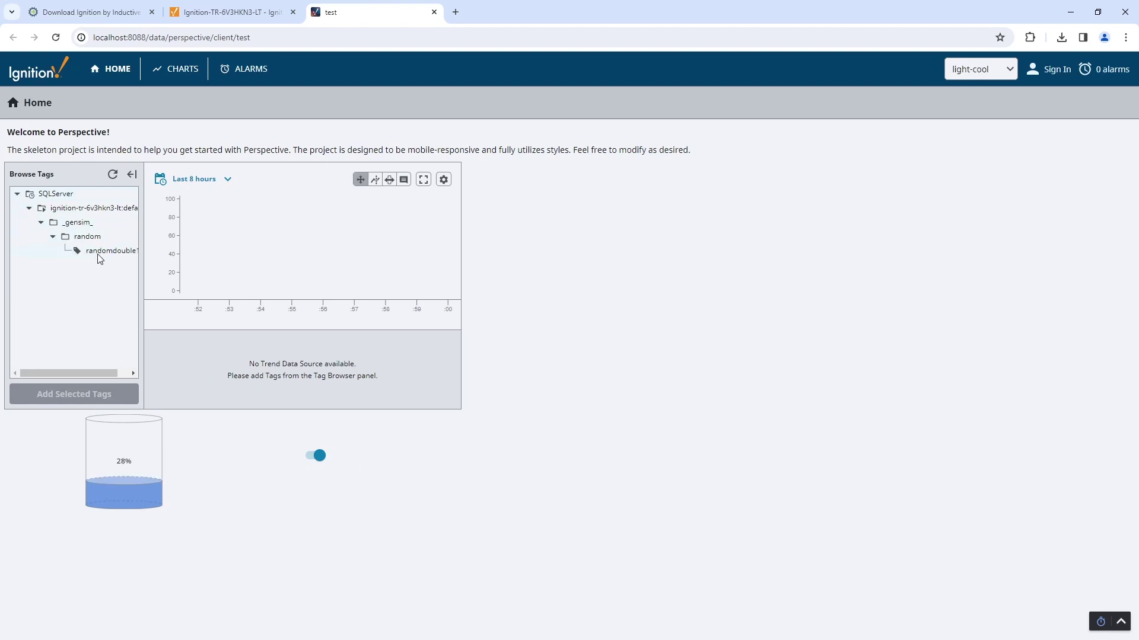
left_click(97, 253)
left_click(100, 397)
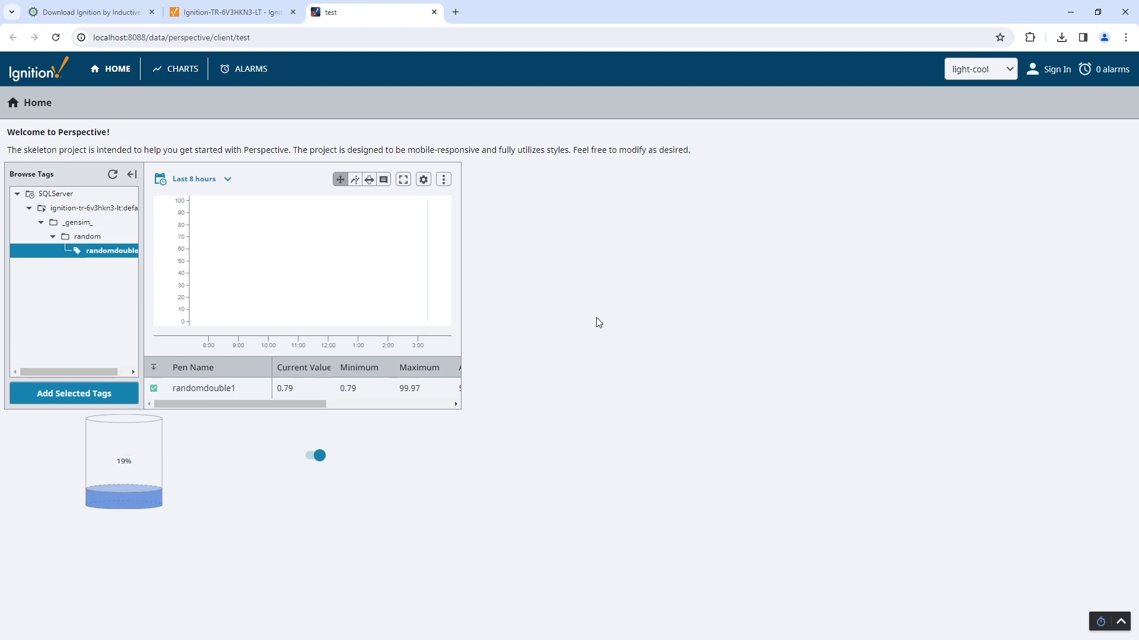
left_click(132, 173)
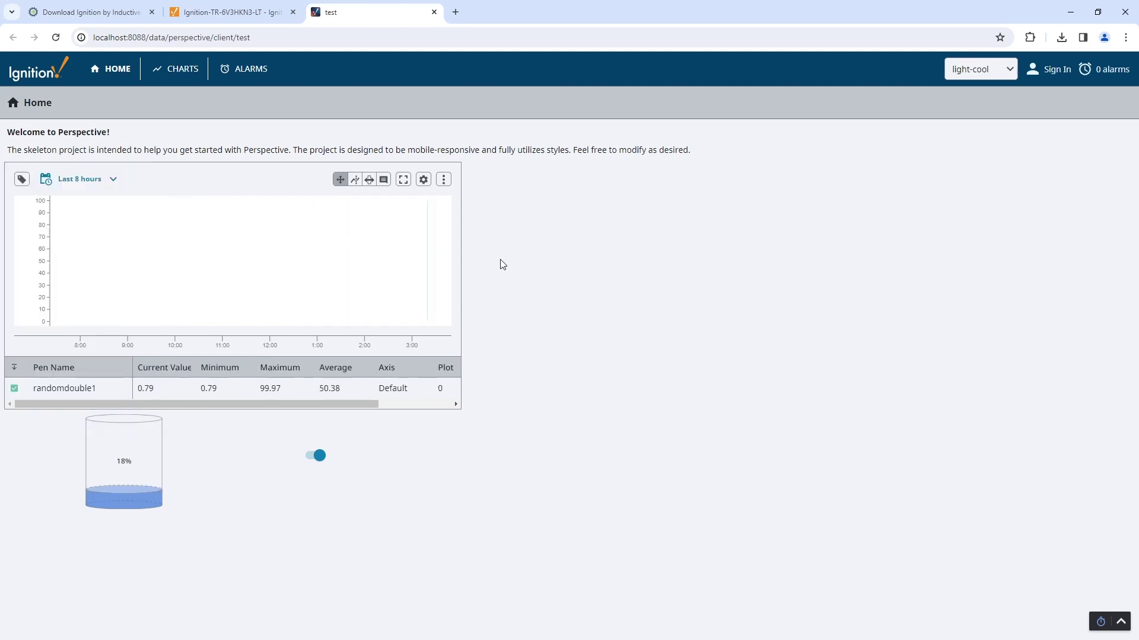